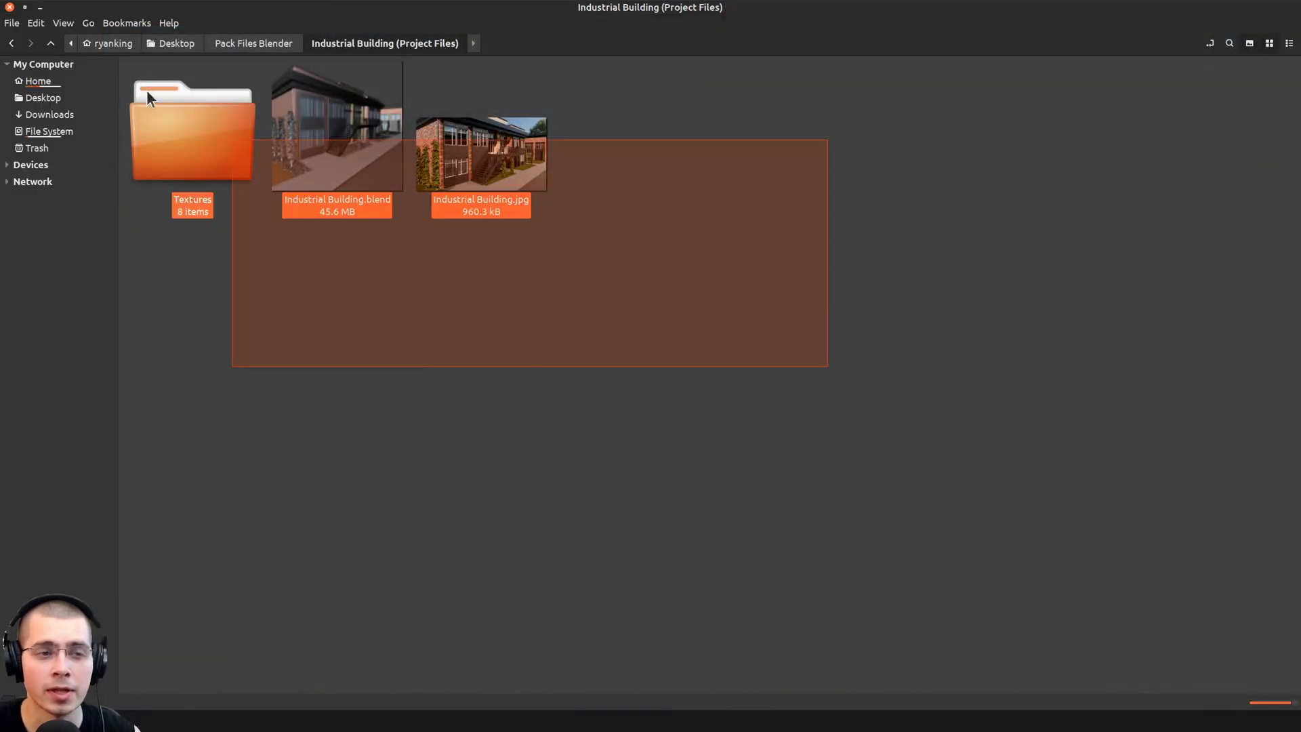
Step: Create a new folder named Untitled Folder in the Industrial Building project folder
left_click(559, 215)
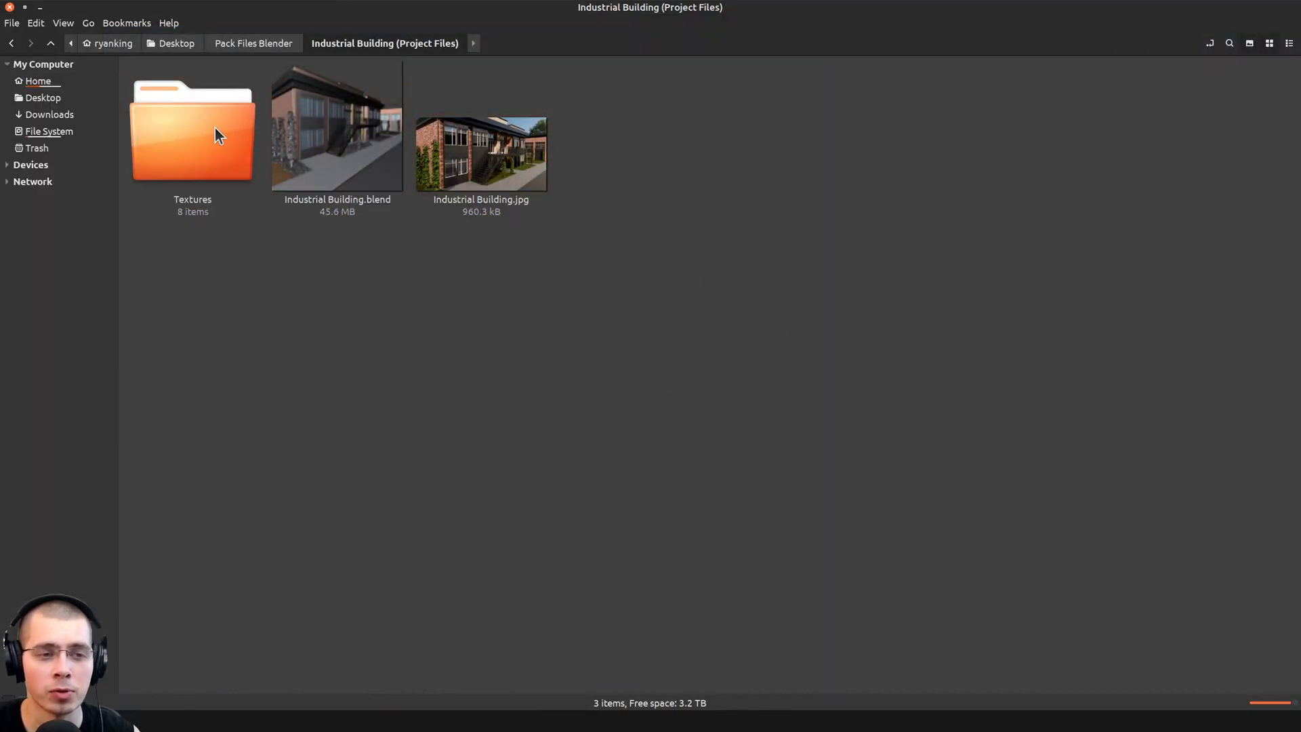
left_click_drag(214, 128, 363, 157)
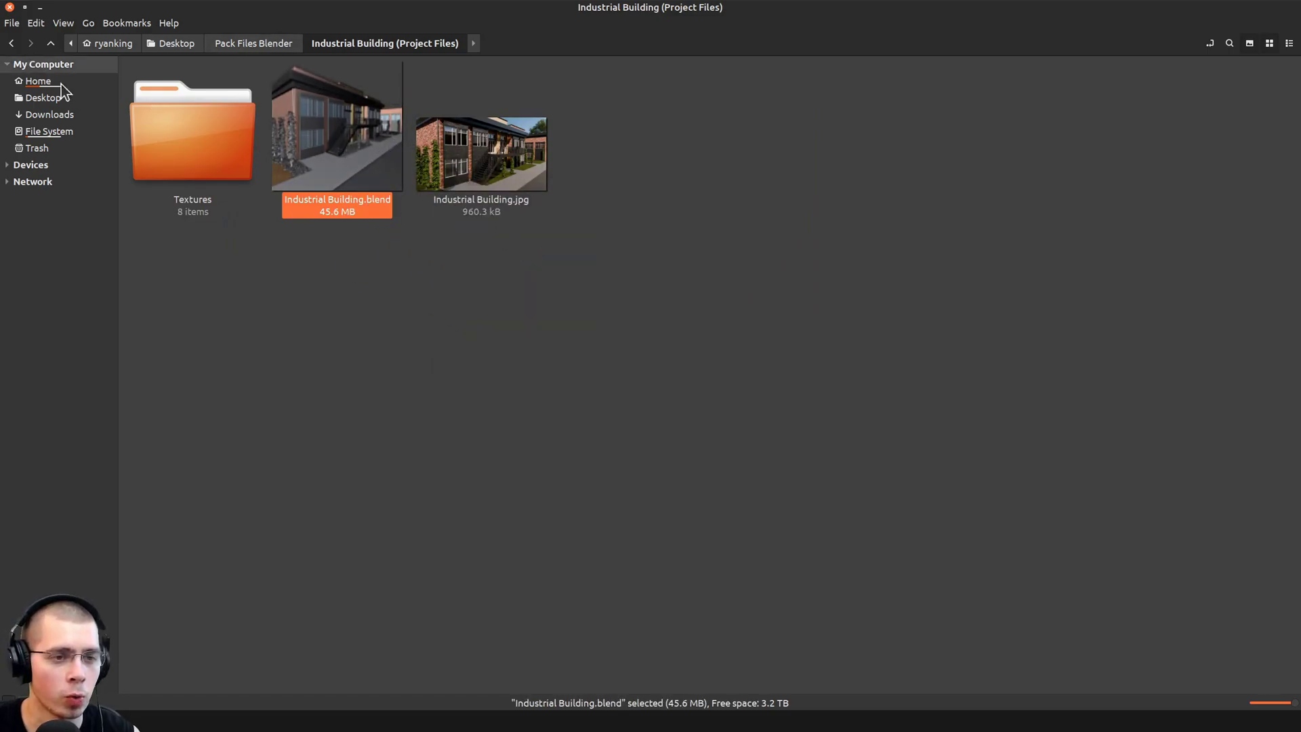
left_click(204, 203)
right_click(484, 257)
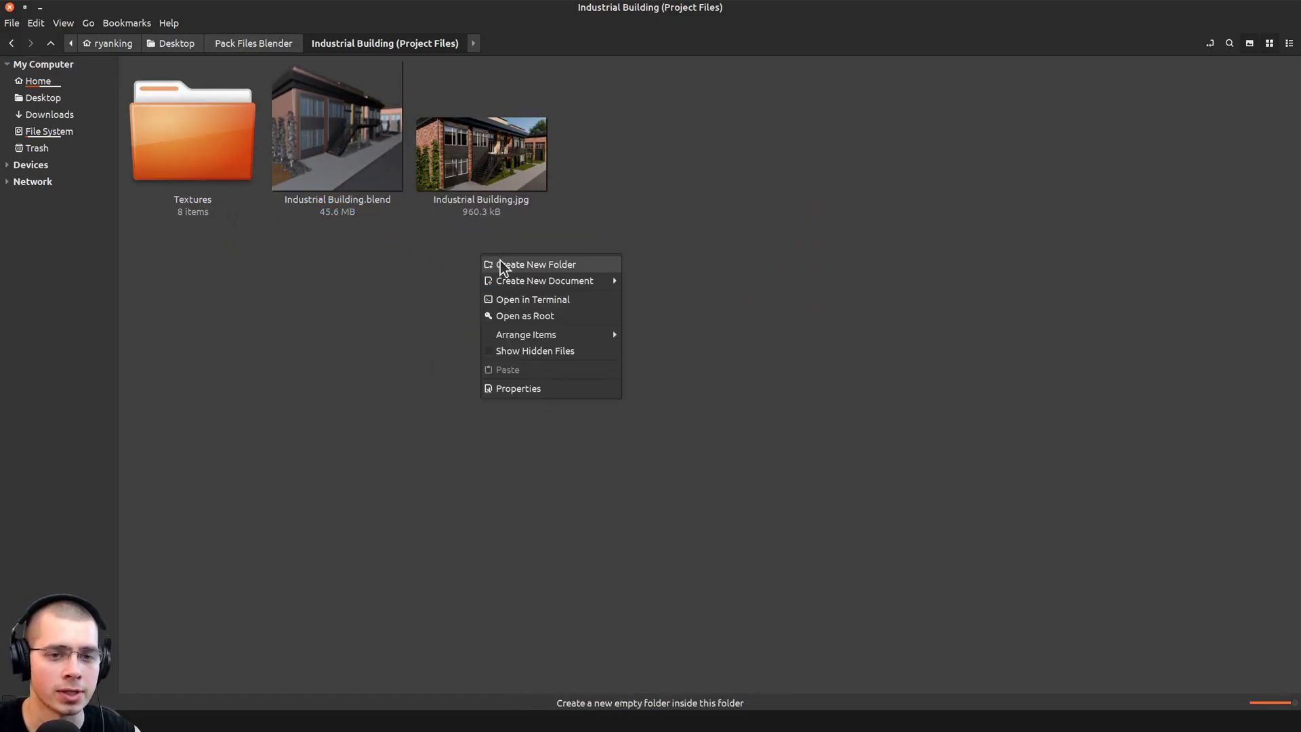
left_click(503, 264)
key("Return")
Step: Review the texture subfolders inside Textures, then move Textures into Untitled Folder
double_click(182, 136)
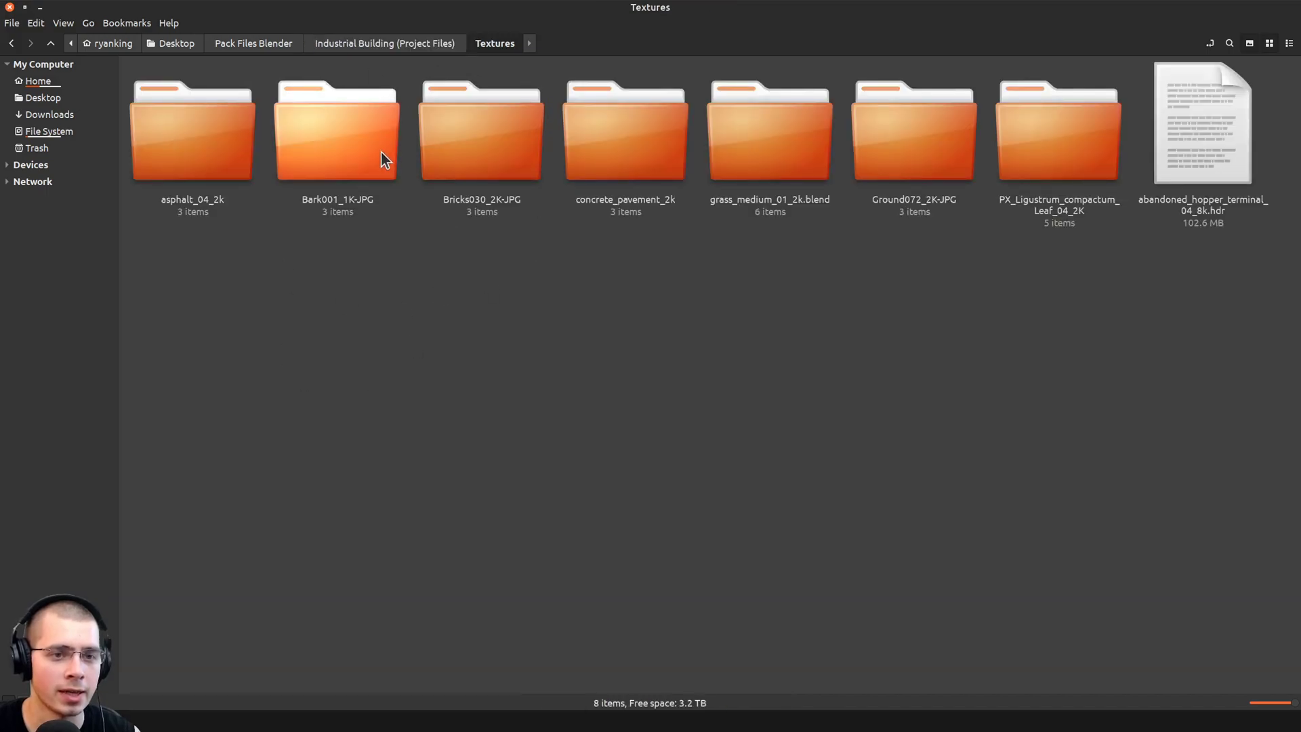
left_click(157, 137)
left_click(351, 139)
left_click(482, 142)
left_click(596, 142)
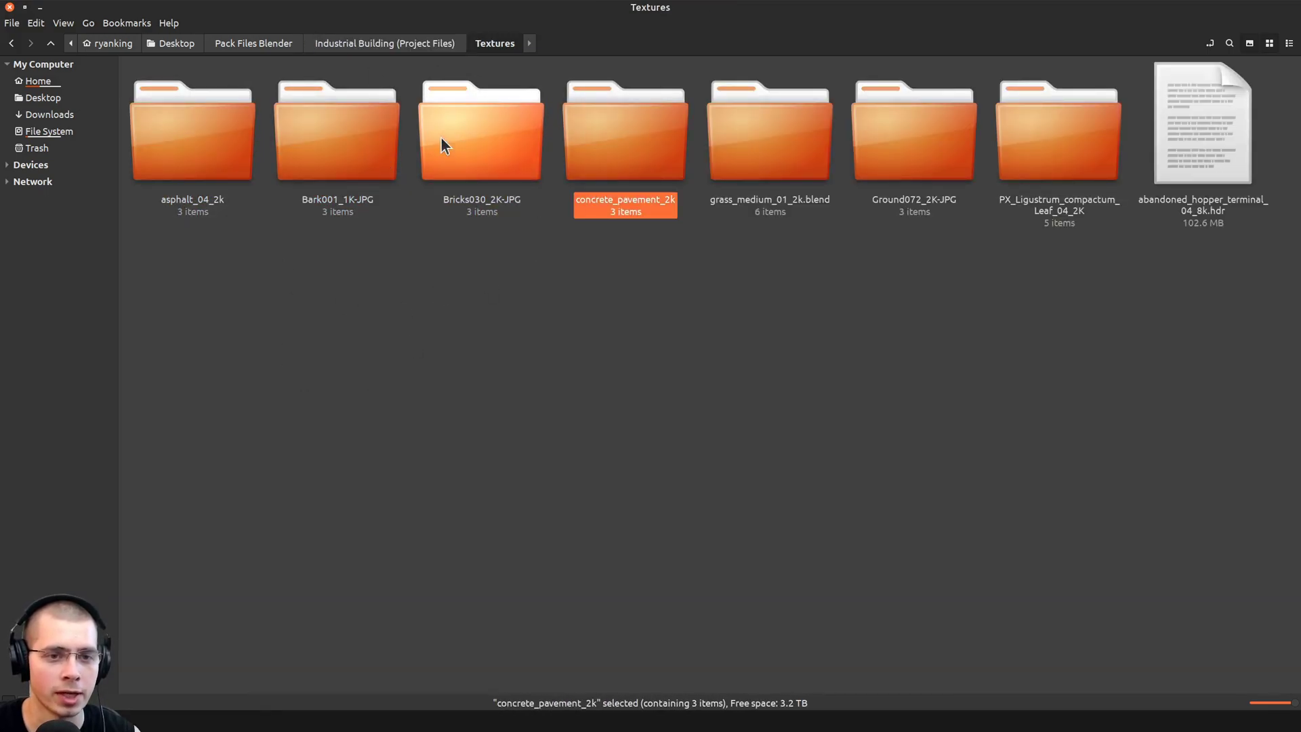
left_click(437, 139)
left_click(328, 141)
left_click(218, 120)
left_click(340, 46)
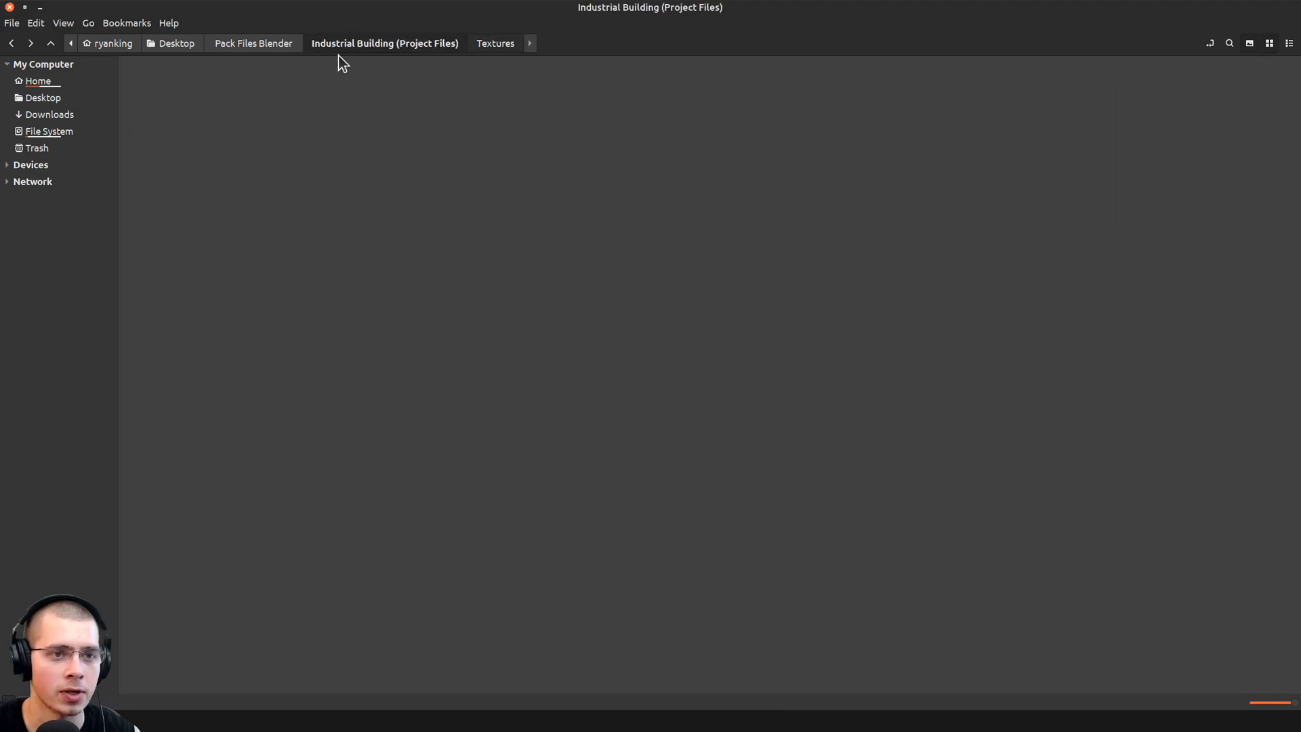
left_click_drag(203, 151, 347, 153)
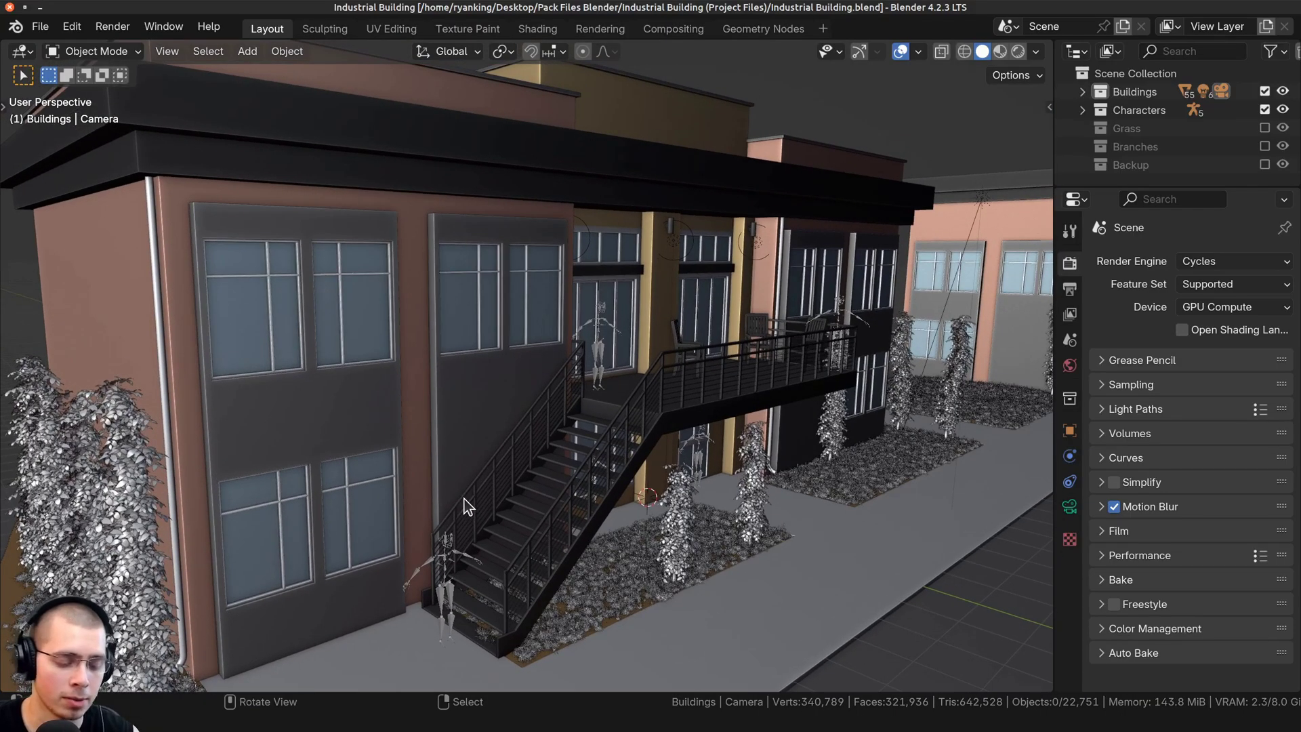
Step: Switch the viewport to Rendered shading and orbit to inspect the magenta missing-texture surfaces
key("z")
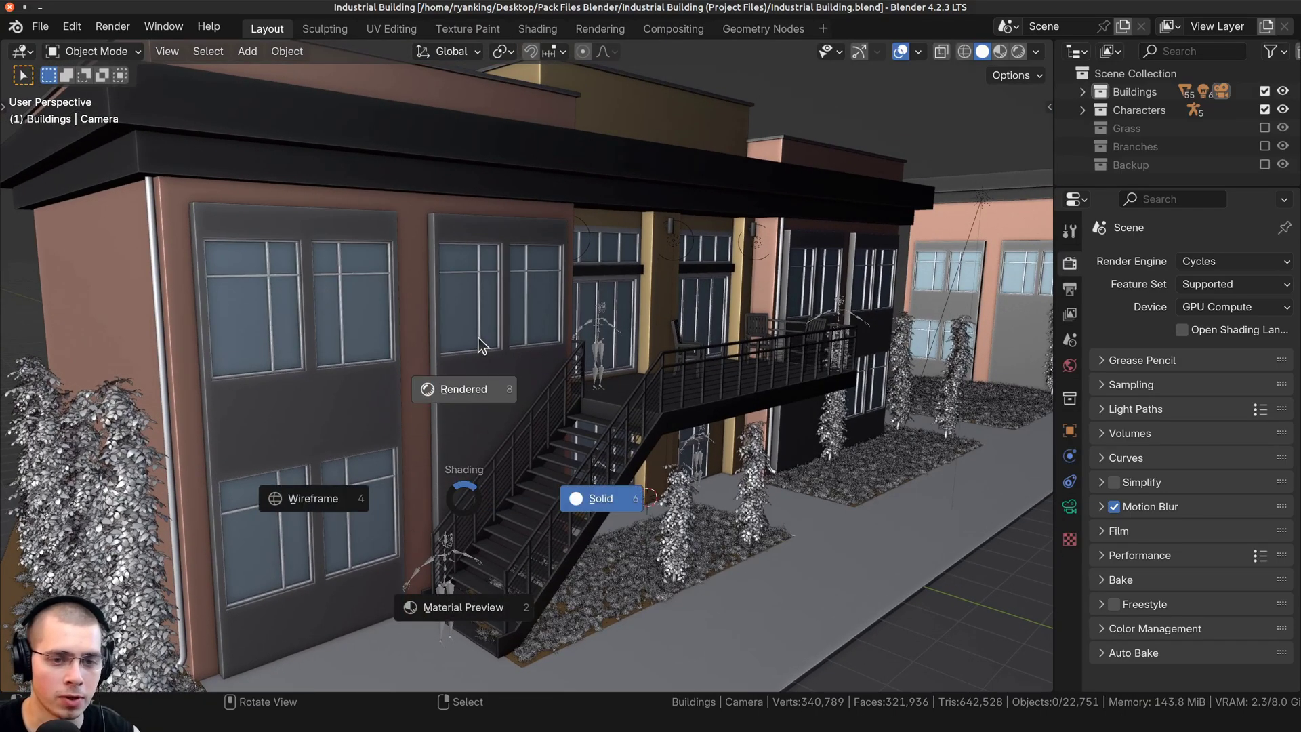
left_click(475, 332)
middle_click_drag(407, 166, 400, 125)
middle_click_drag(630, 262, 542, 268)
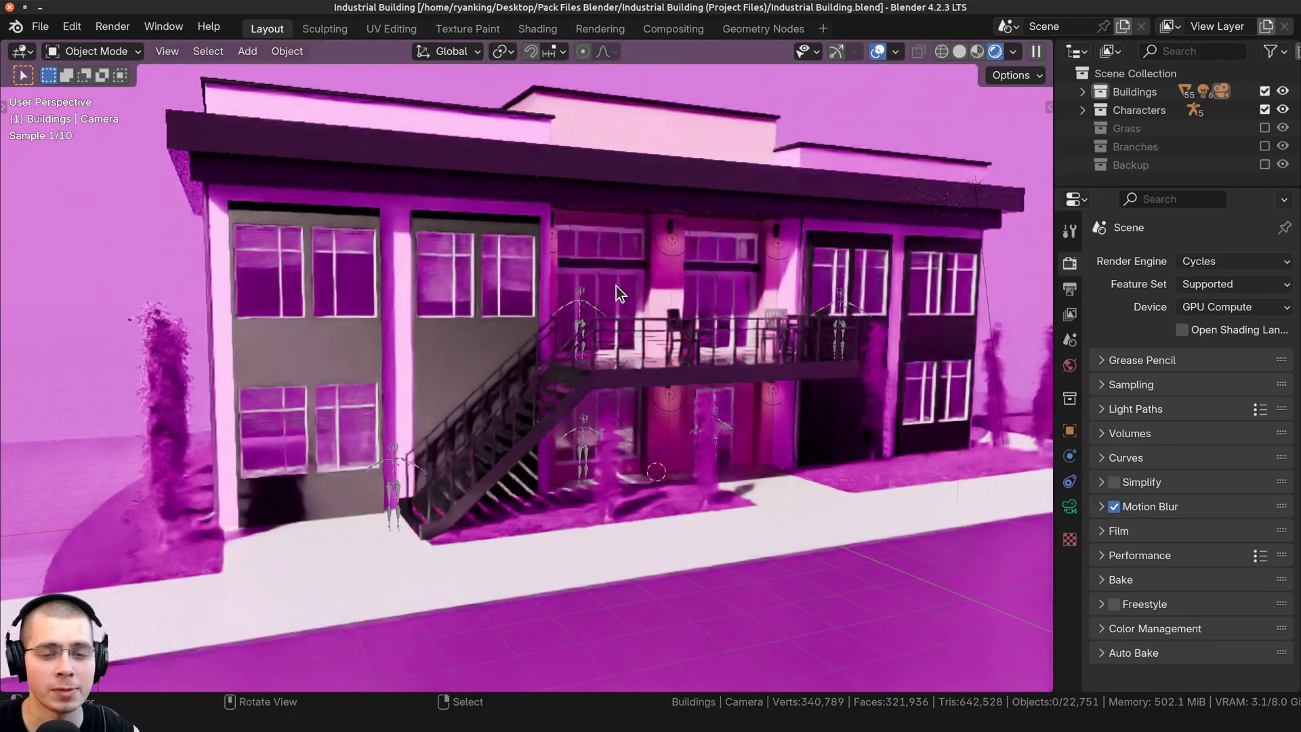
middle_click_drag(616, 285, 940, 117)
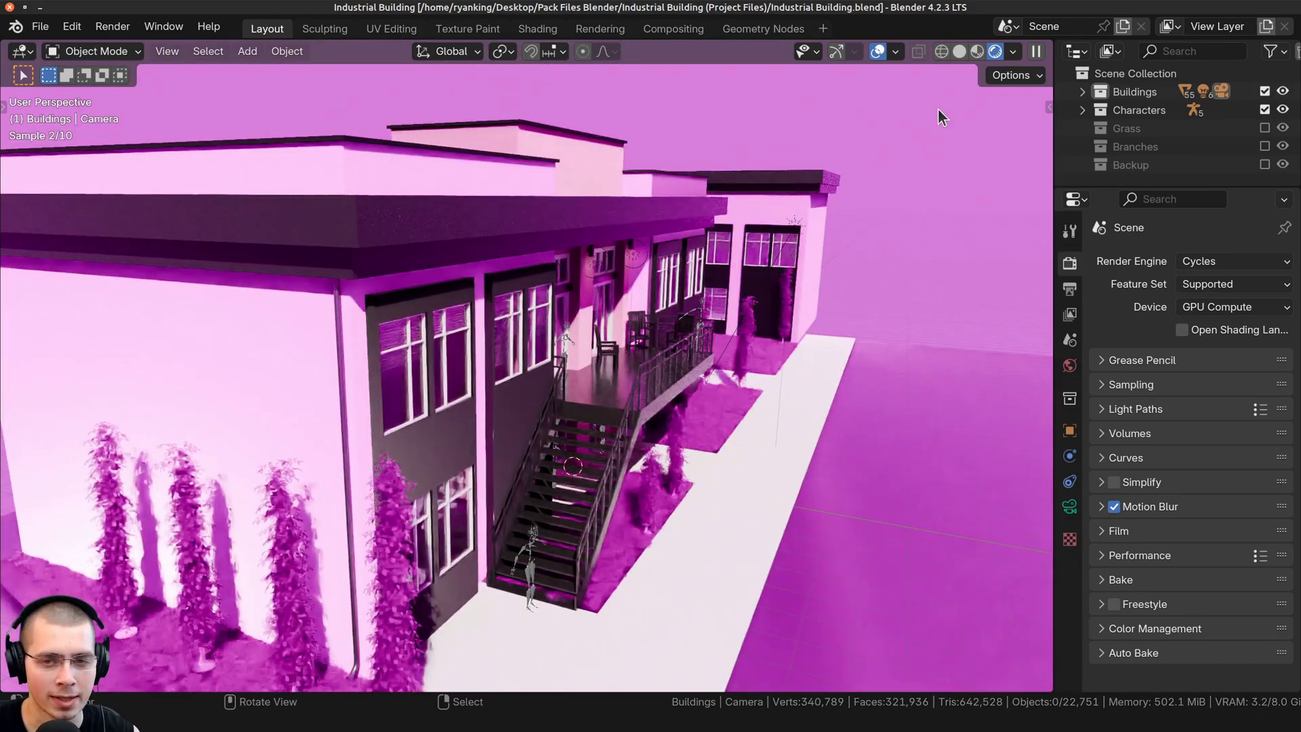
middle_click_drag(416, 229, 478, 304)
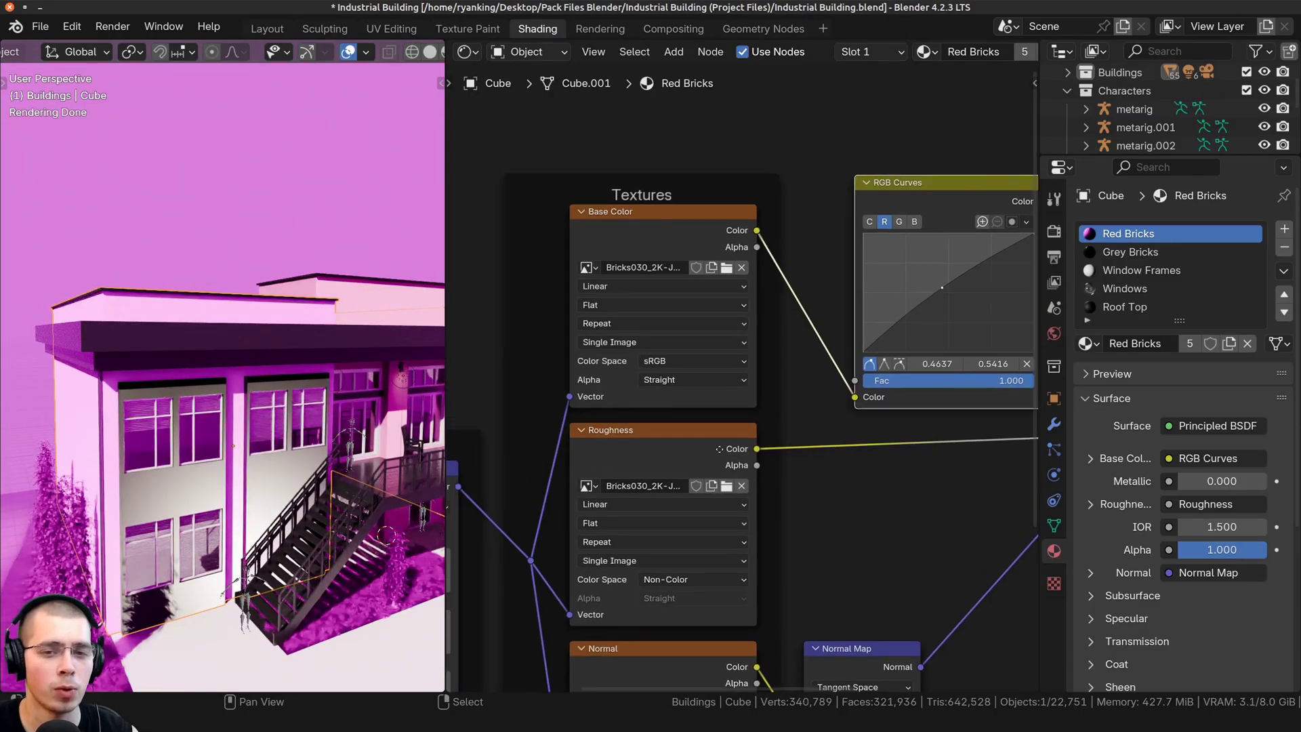
Step: Reposition the Base Color image node and browse to Untitled Folder > Textures for its image
scroll(630, 242, "up", 2)
left_click_drag(652, 219, 632, 185)
left_click(634, 193)
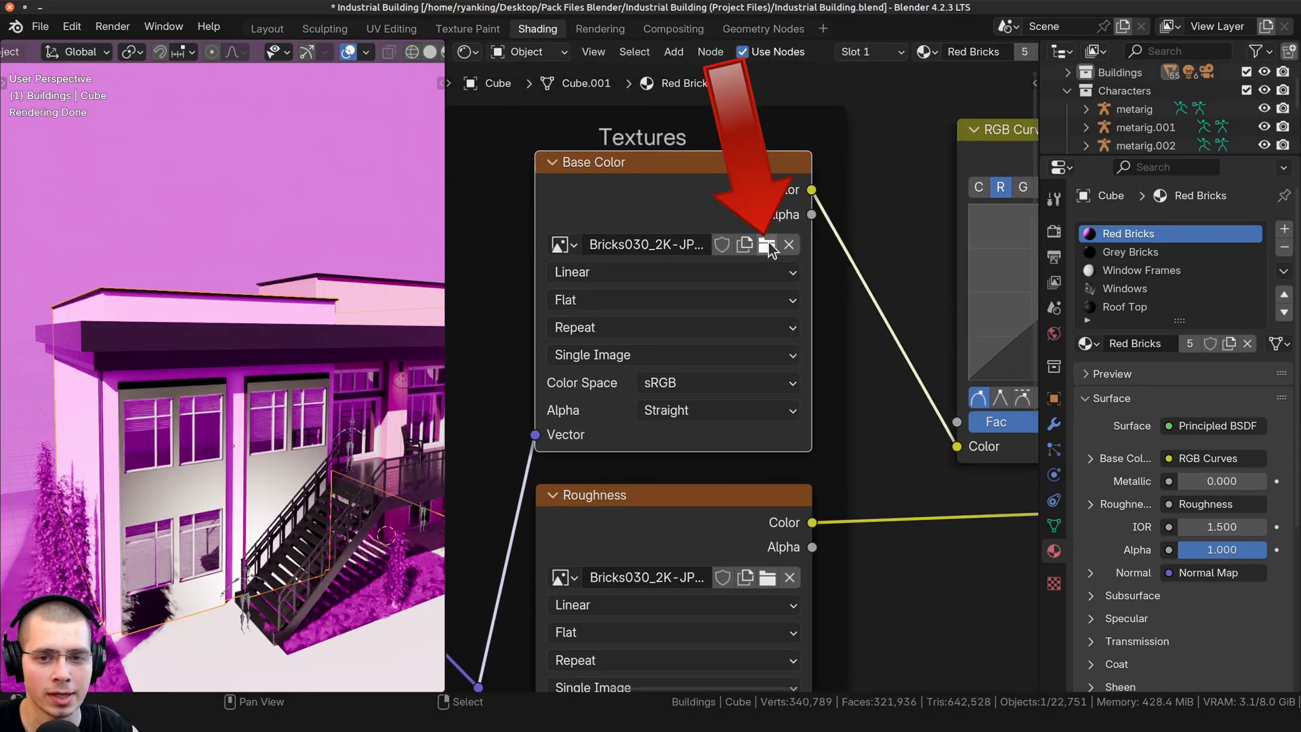
left_click(766, 245)
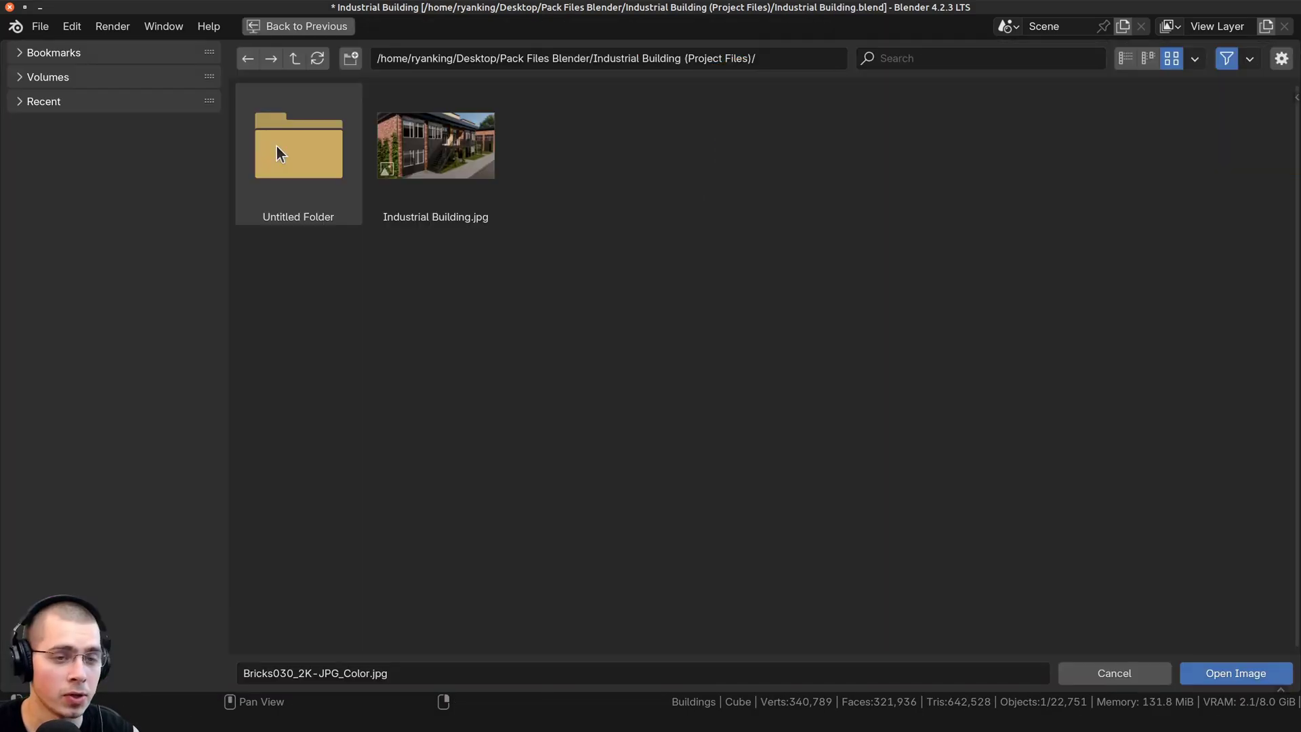
left_click(276, 145)
double_click(277, 145)
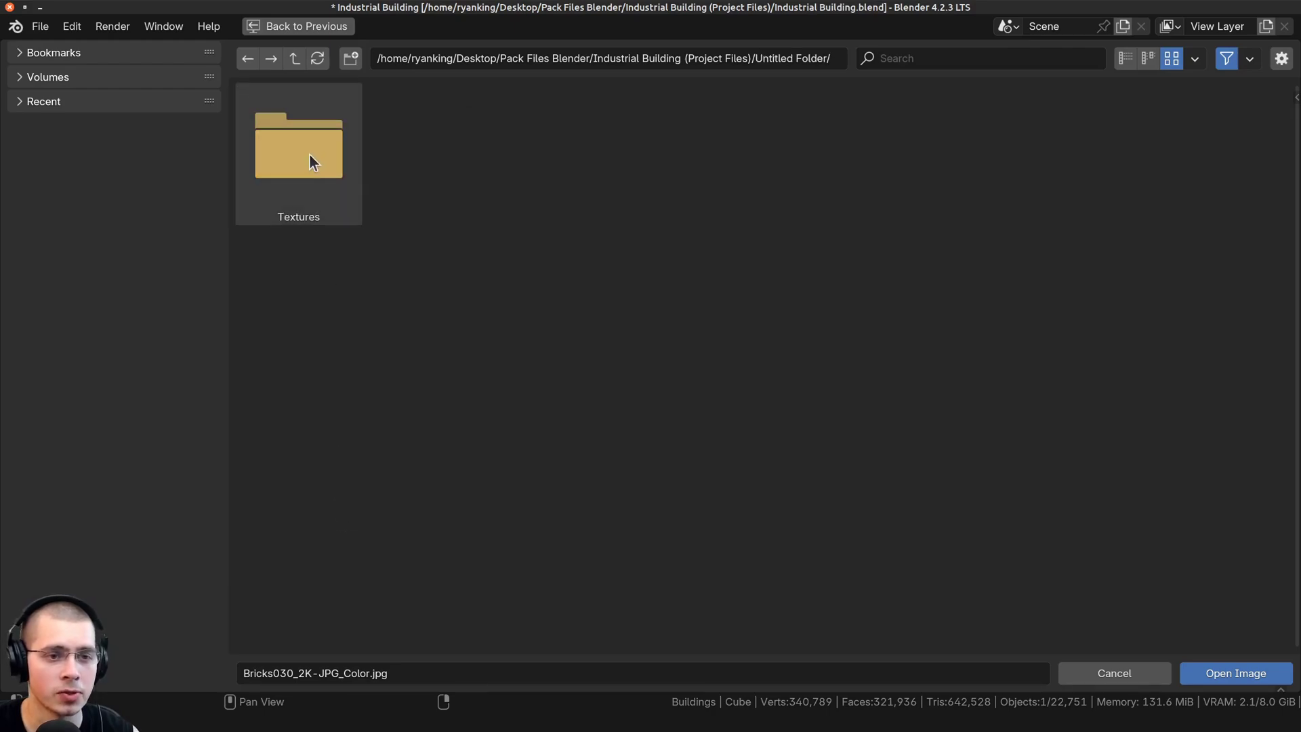
double_click(309, 153)
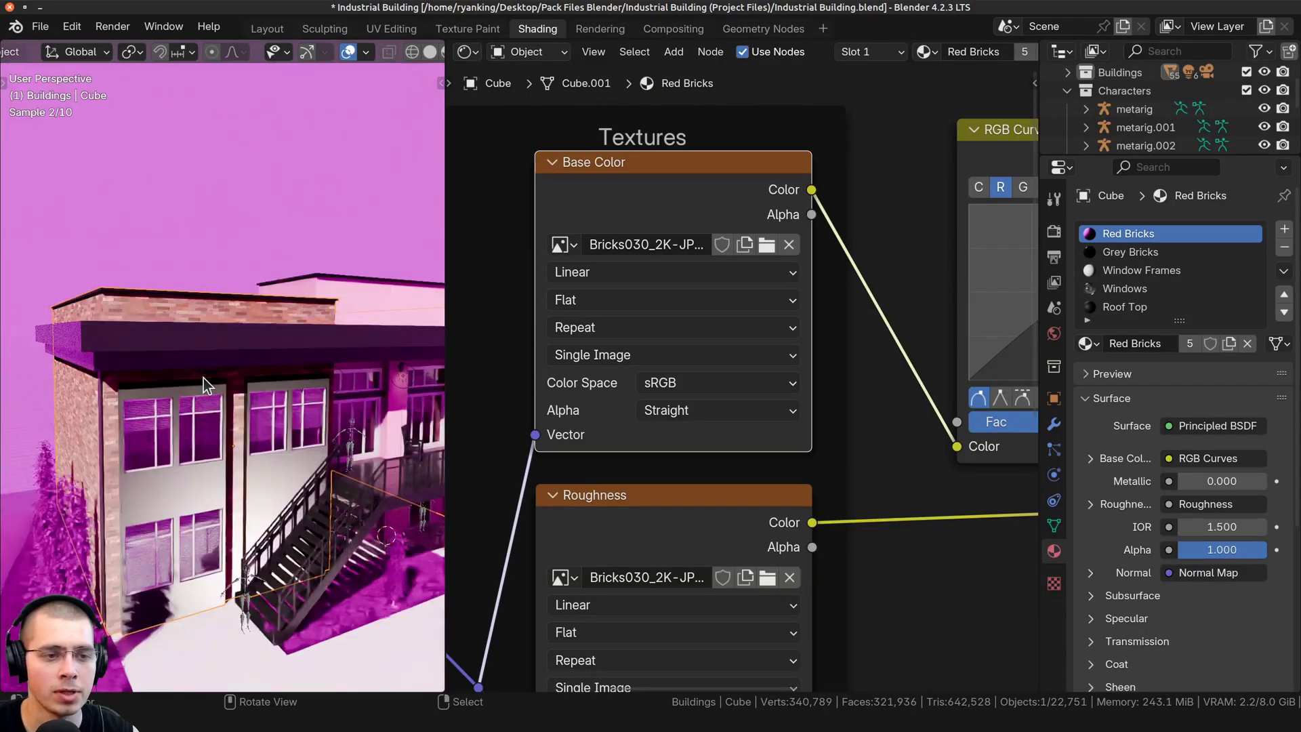
Step: Load the Bricks030 image and check the brick walls now render in Layout
scroll(229, 338, "up", 4)
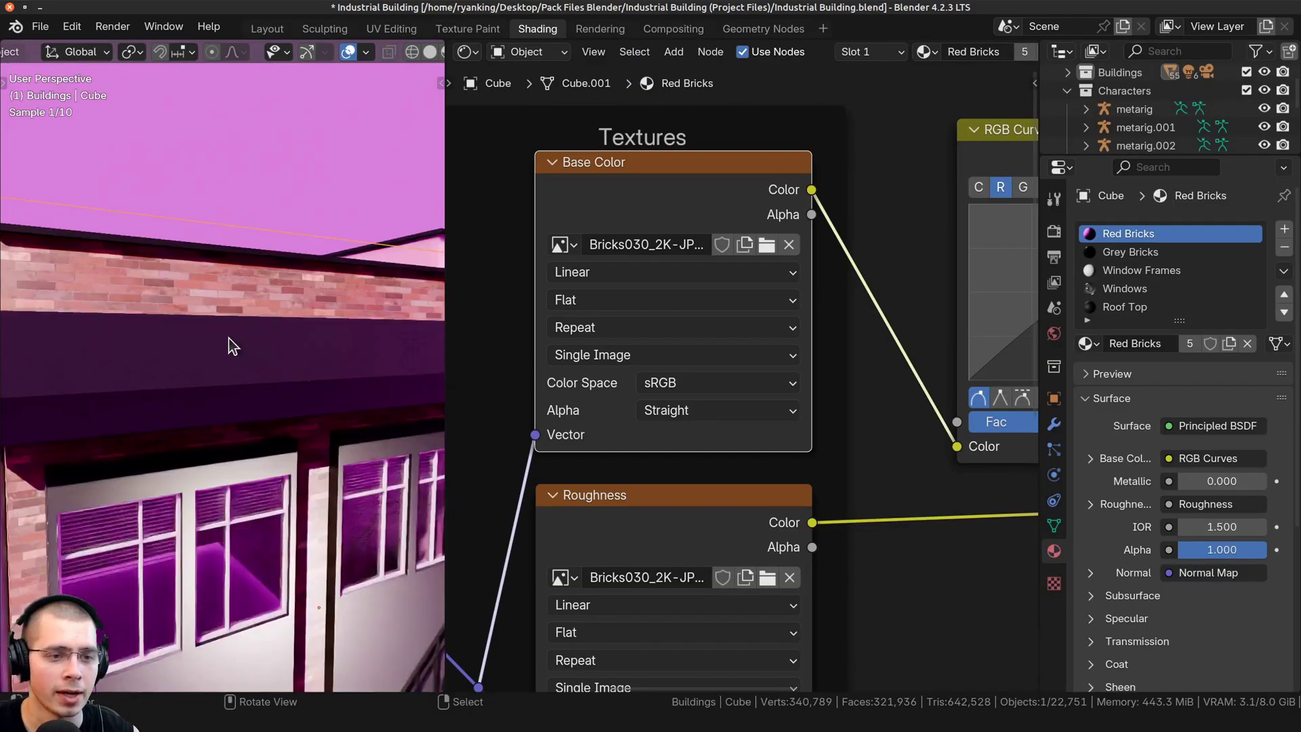
middle_click_drag(229, 337, 137, 320)
scroll(282, 317, "down", 8)
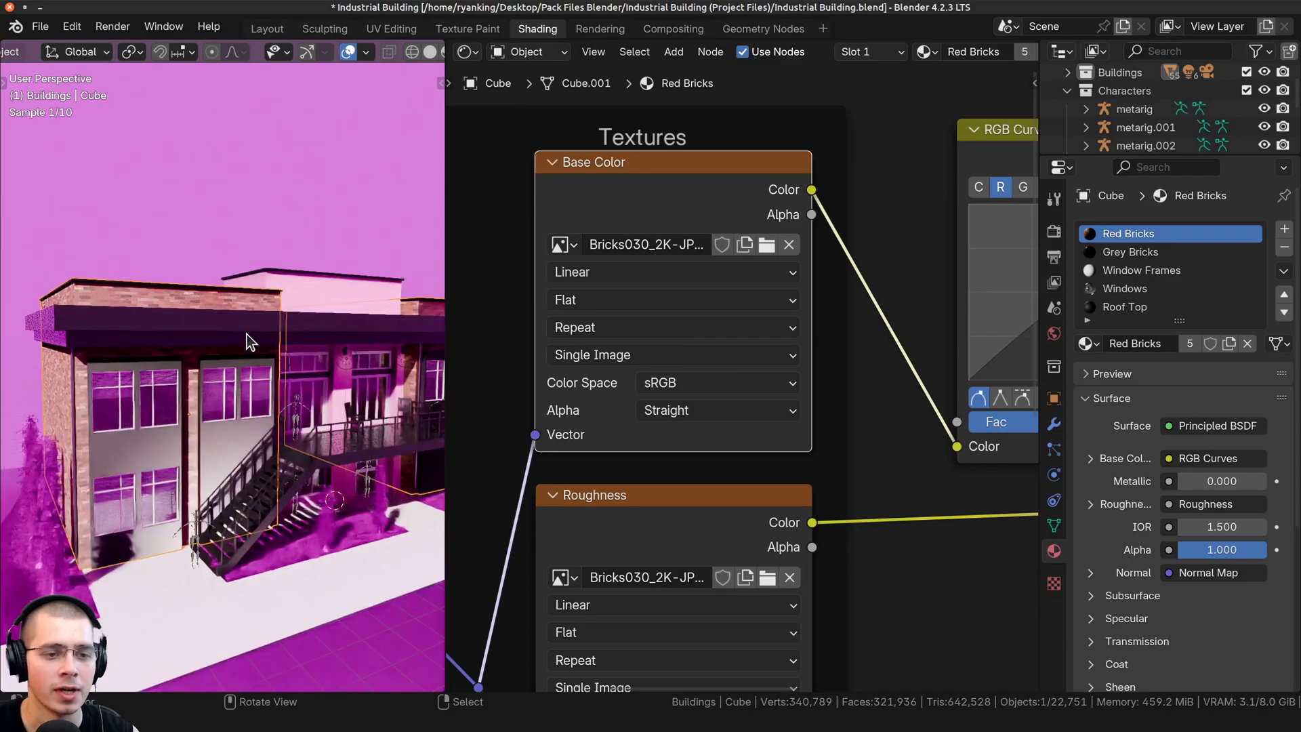
middle_click_drag(250, 341, 209, 259)
scroll(146, 321, "down", 3)
middle_click_drag(229, 375, 235, 381)
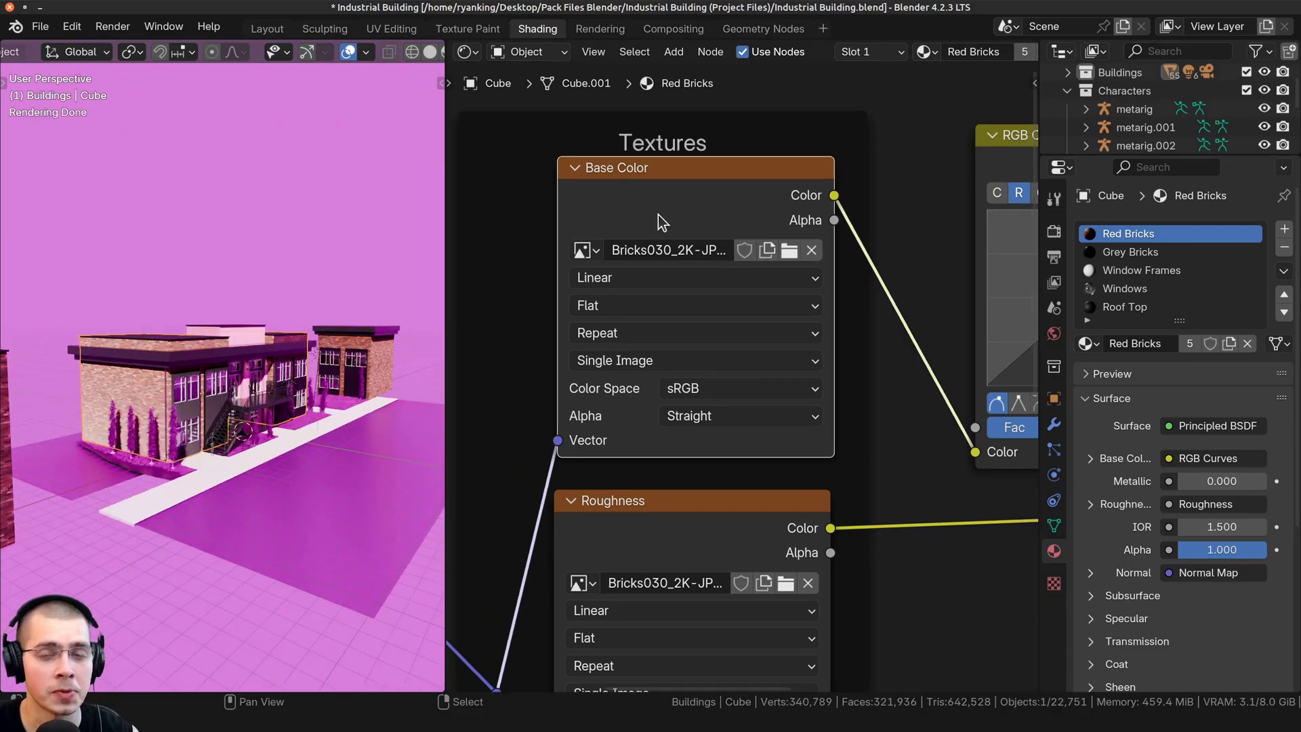
scroll(714, 292, "down", 2)
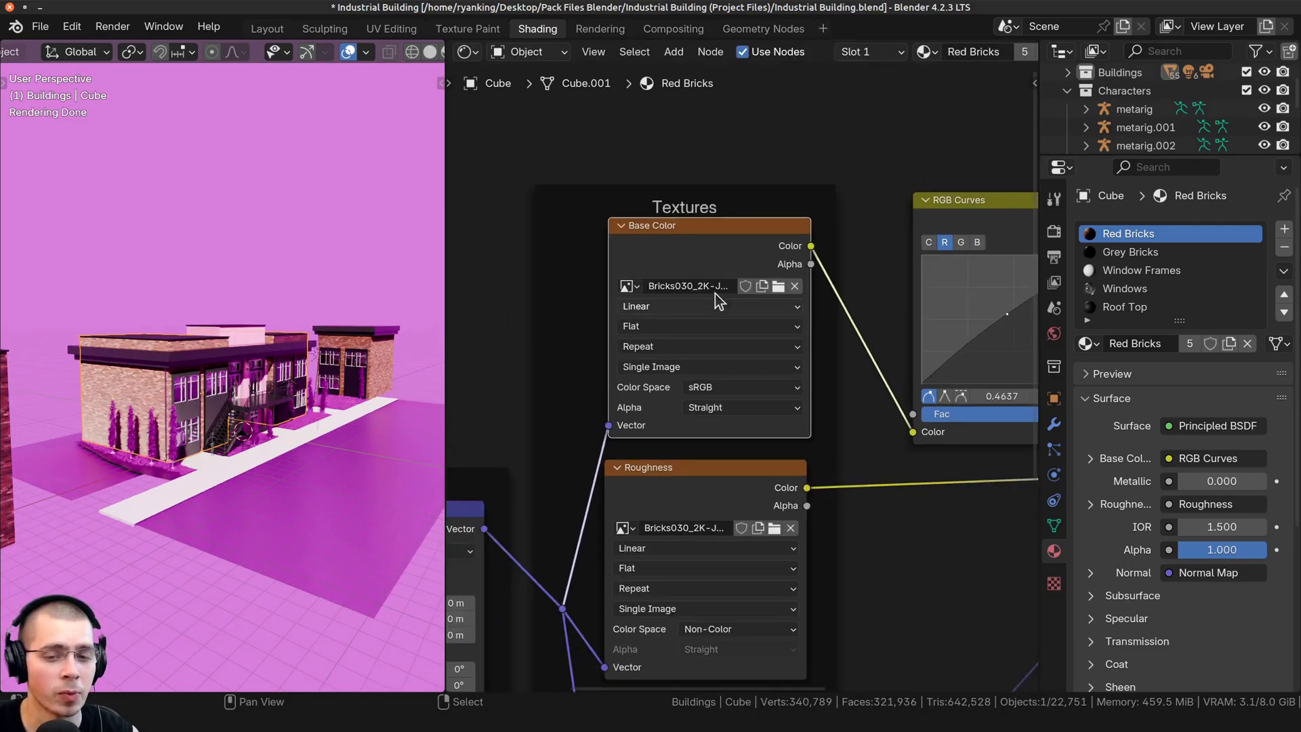
middle_click_drag(746, 245, 741, 249)
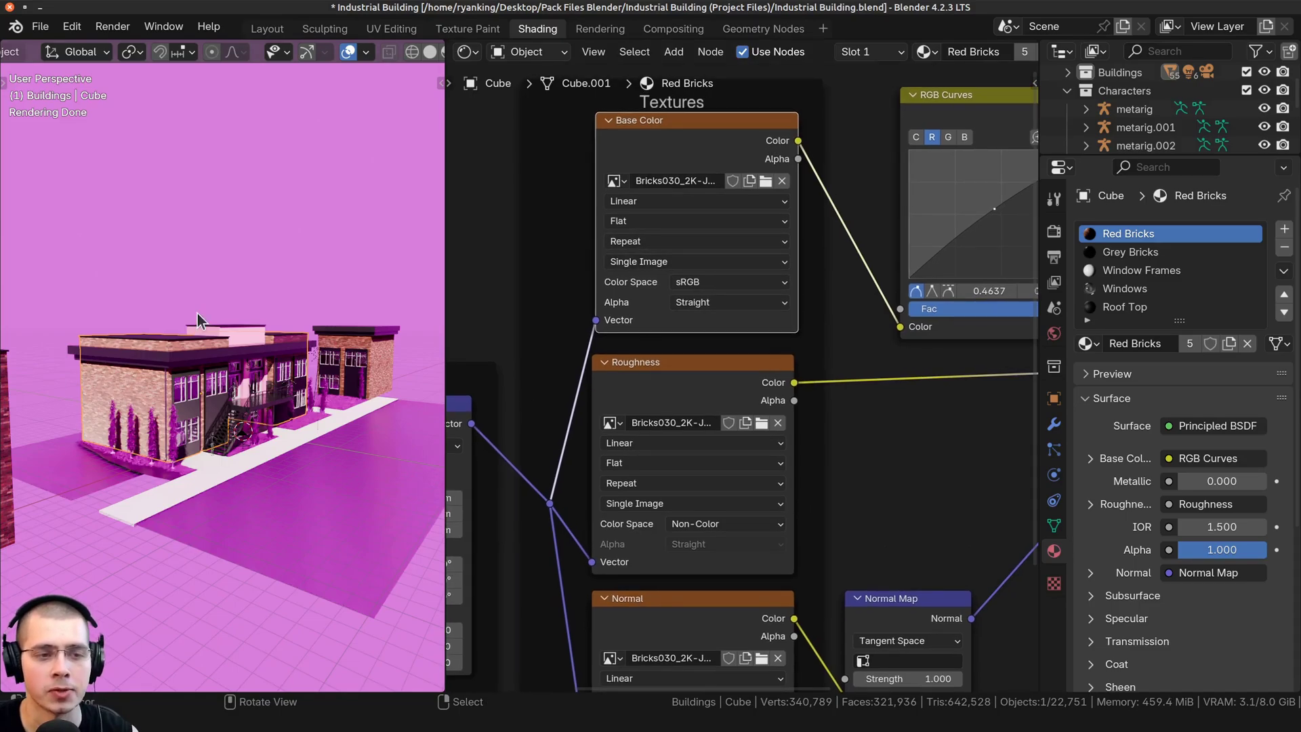
left_click(265, 28)
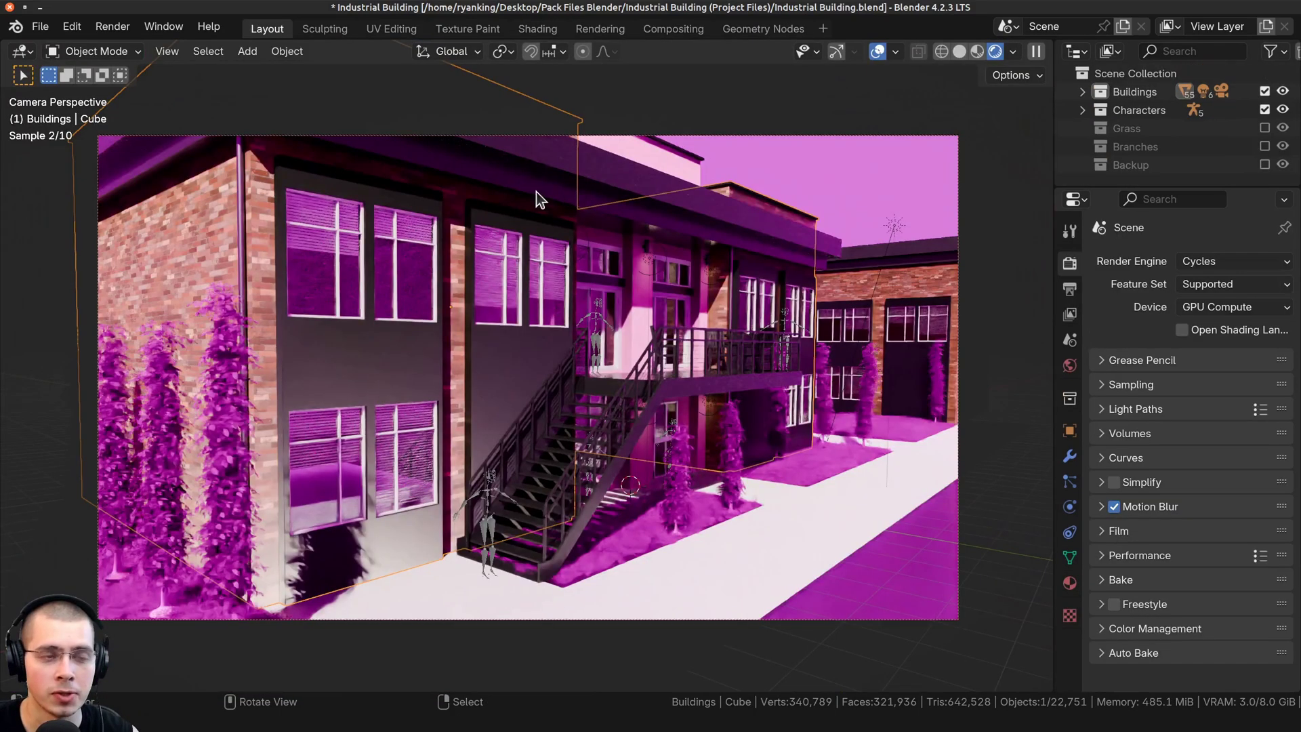
Step: Run Find Missing Files on Untitled Folder > Textures to relink every missing texture
left_click(41, 28)
mouse_move(116, 356)
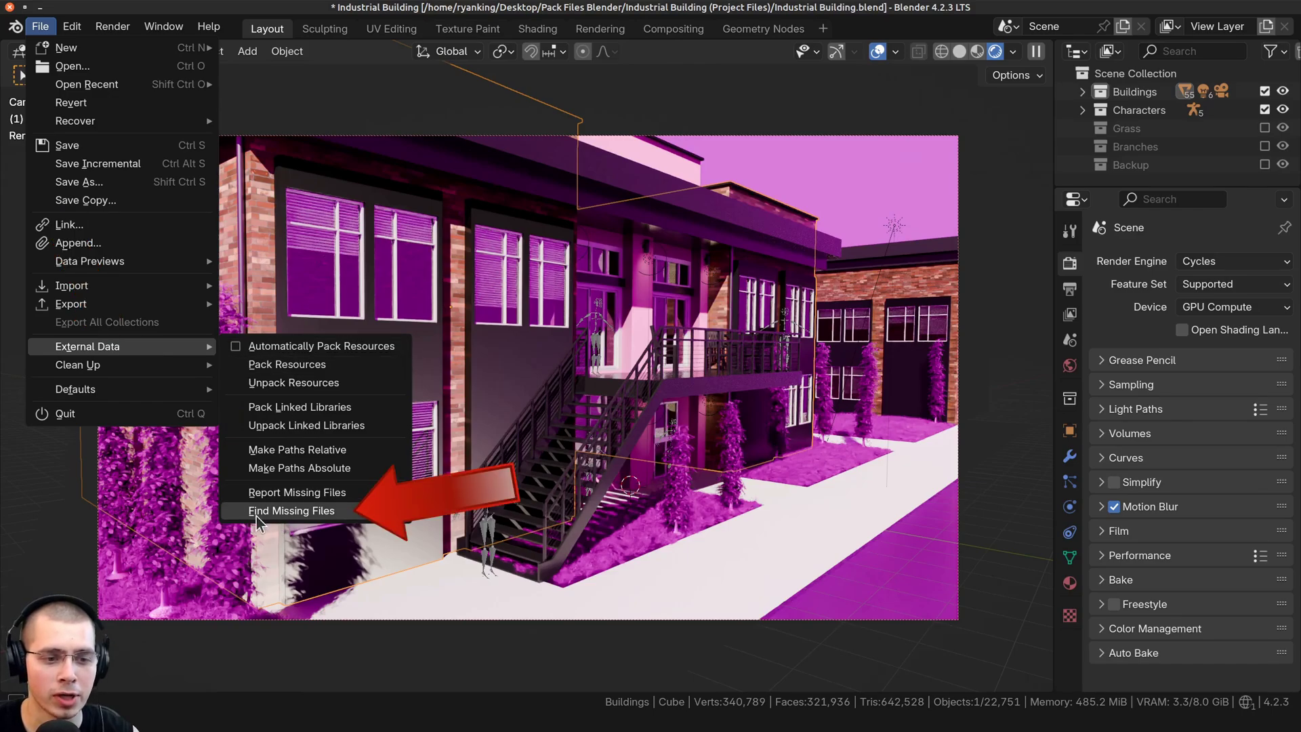
left_click(341, 513)
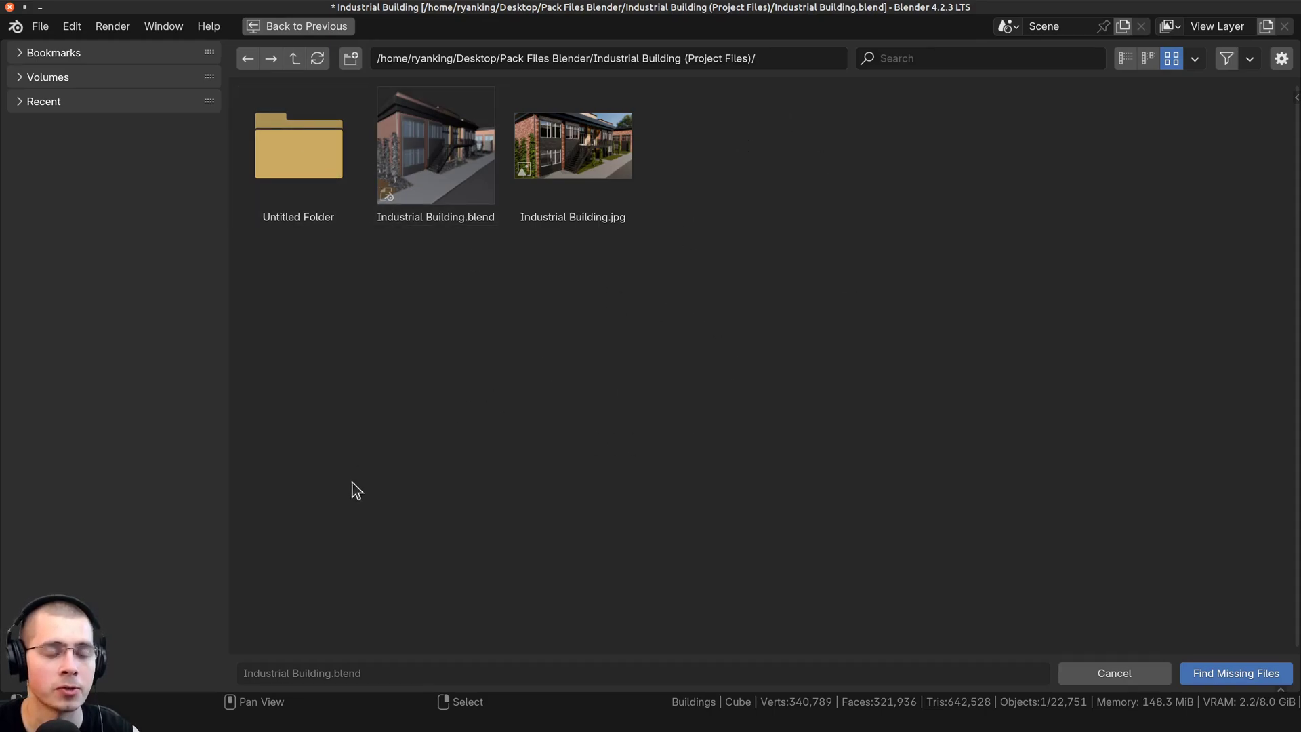
double_click(298, 153)
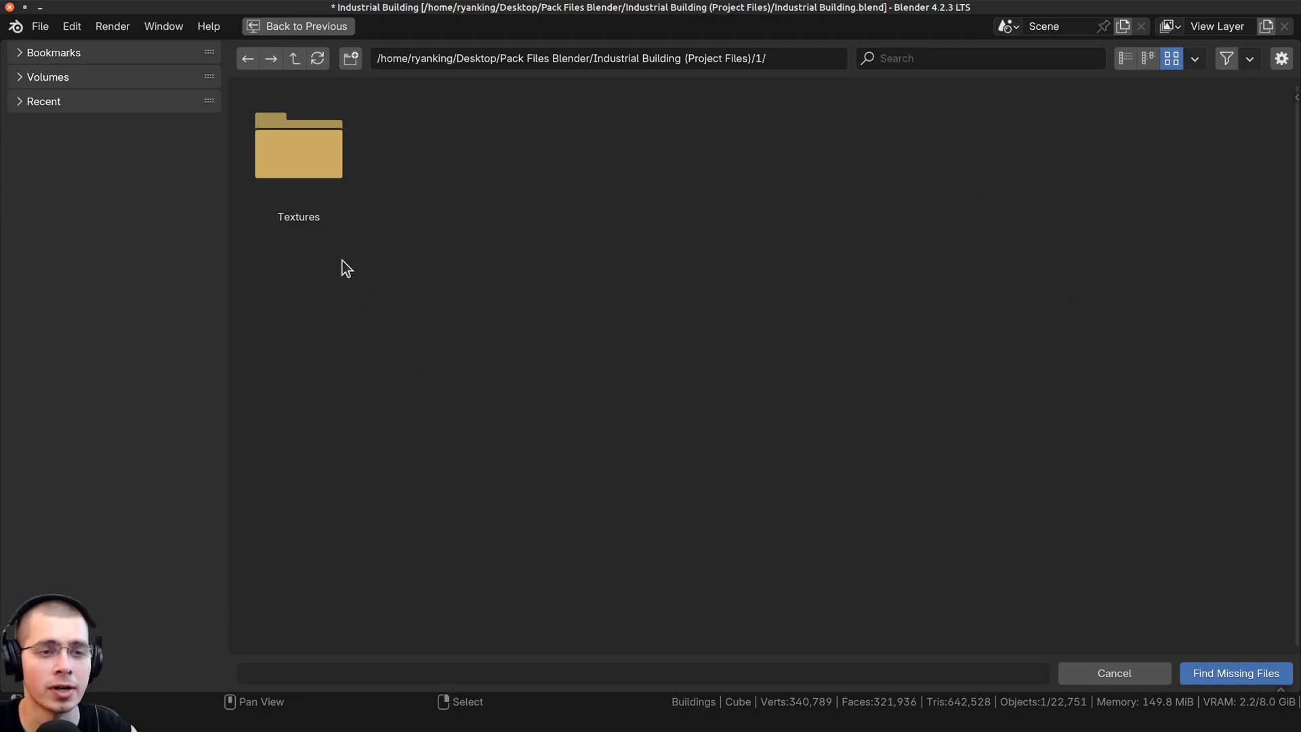
double_click(295, 182)
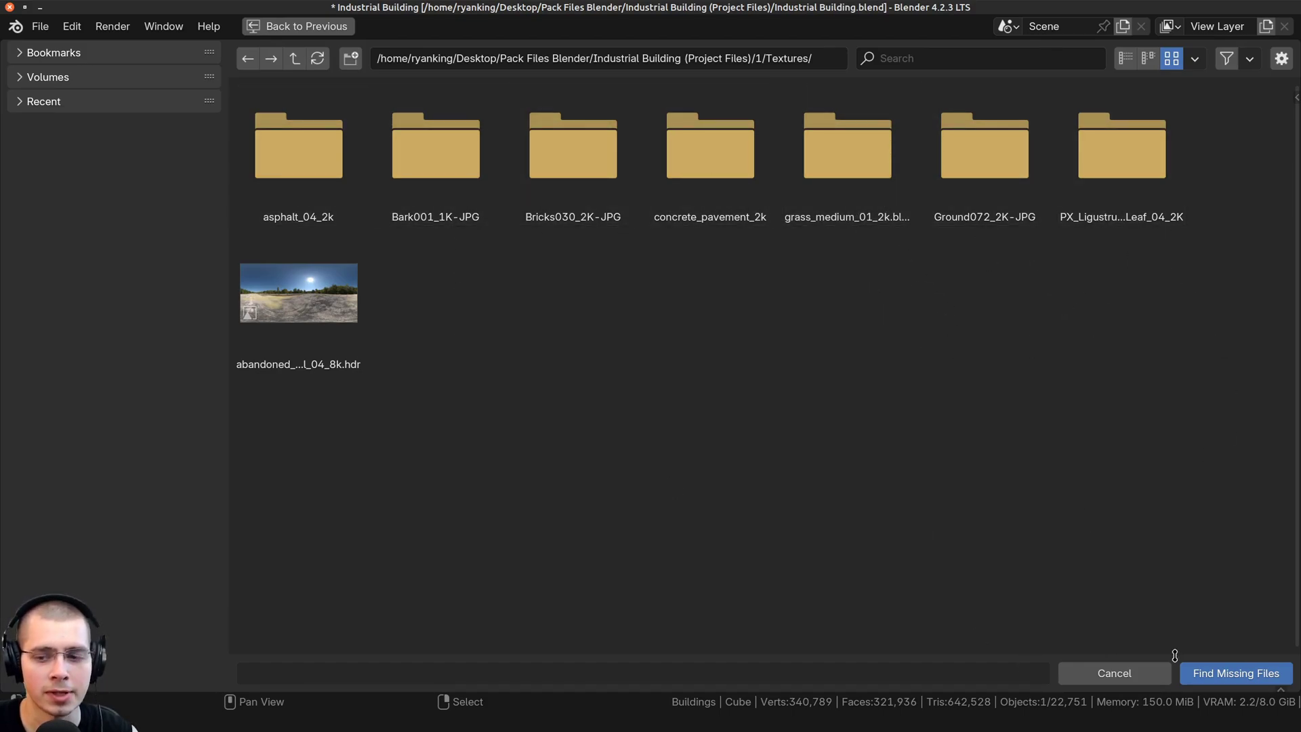
left_click(1247, 676)
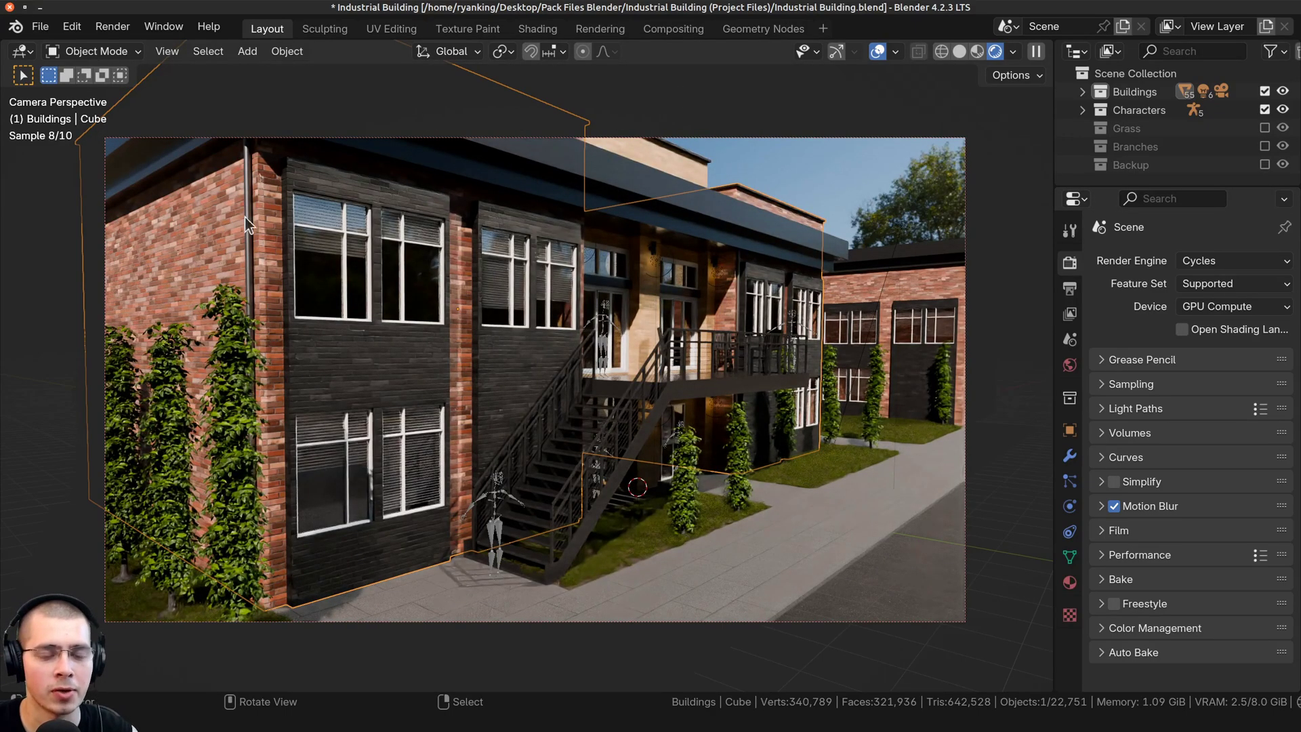
middle_click_drag(702, 531, 497, 140)
middle_click_drag(312, 267, 505, 359)
middle_click_drag(505, 359, 496, 495, "shift")
scroll(461, 406, "up", 2)
middle_click_drag(510, 369, 576, 407)
scroll(615, 359, "down", 2)
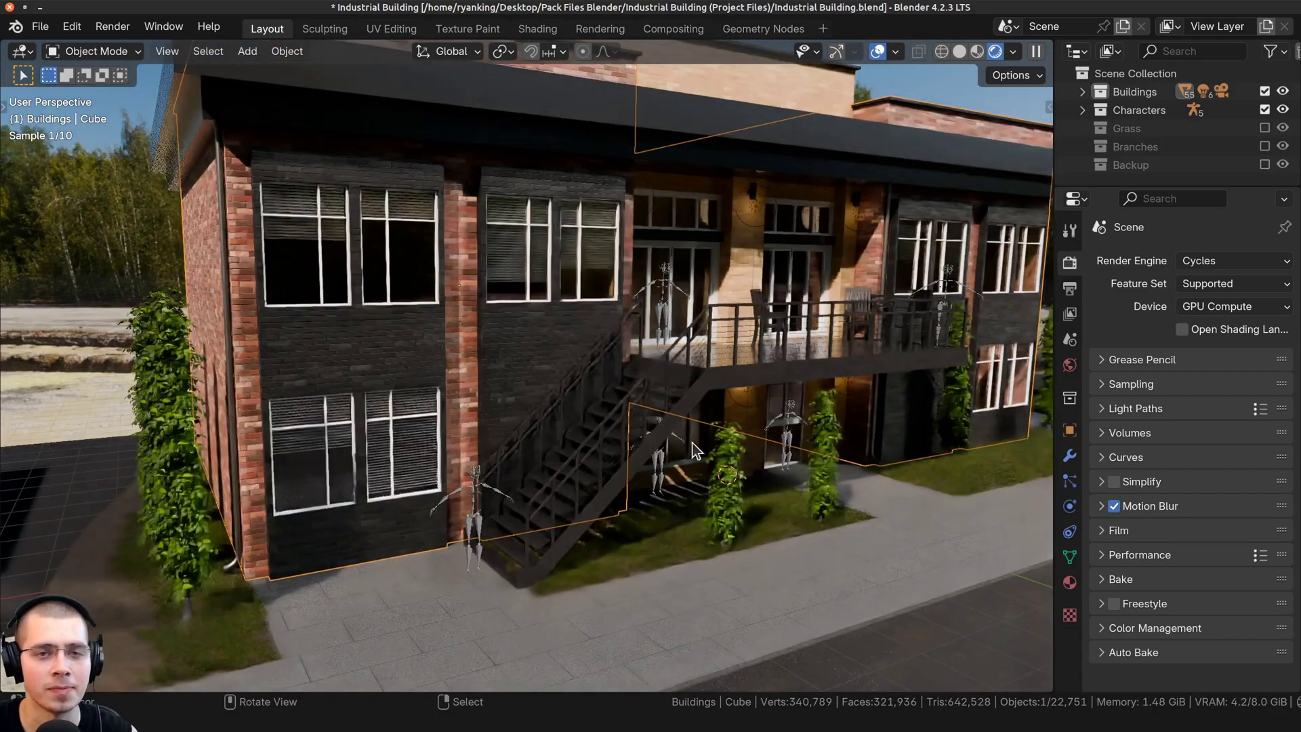
scroll(589, 291, "up", 5)
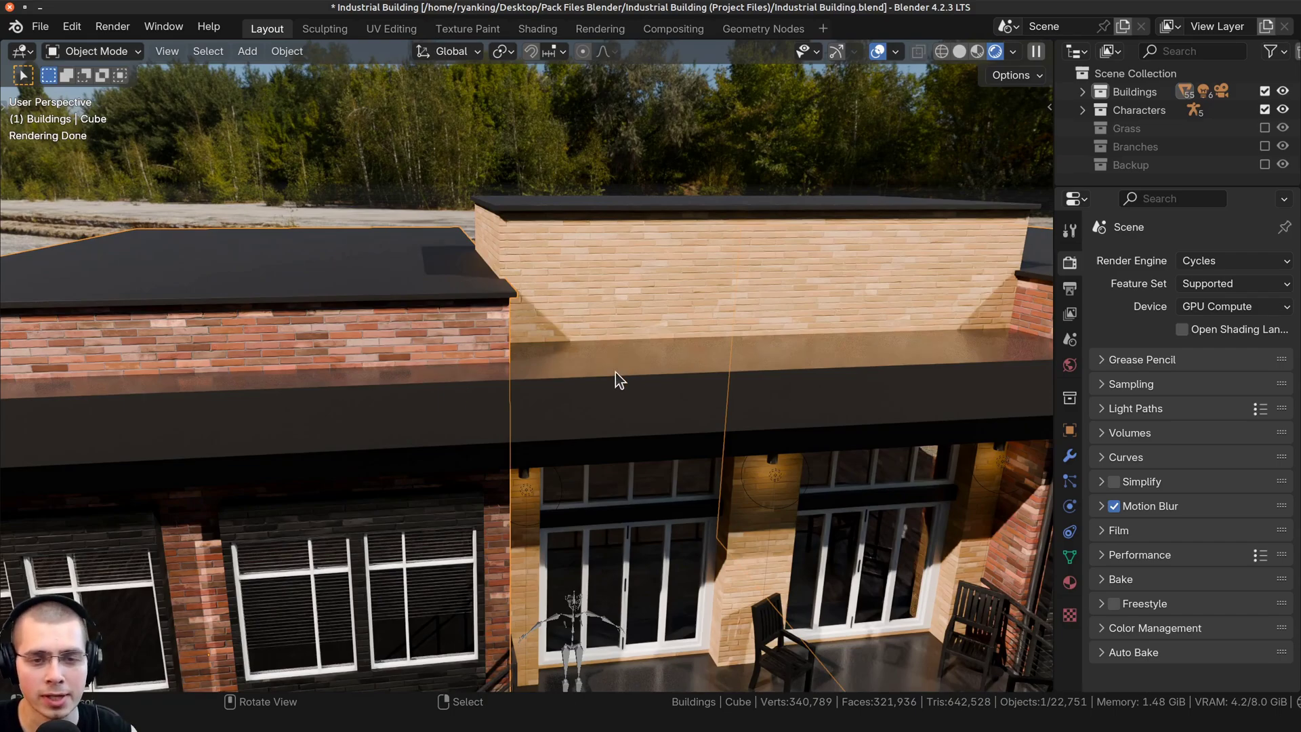
middle_click_drag(561, 369, 546, 314, "shift")
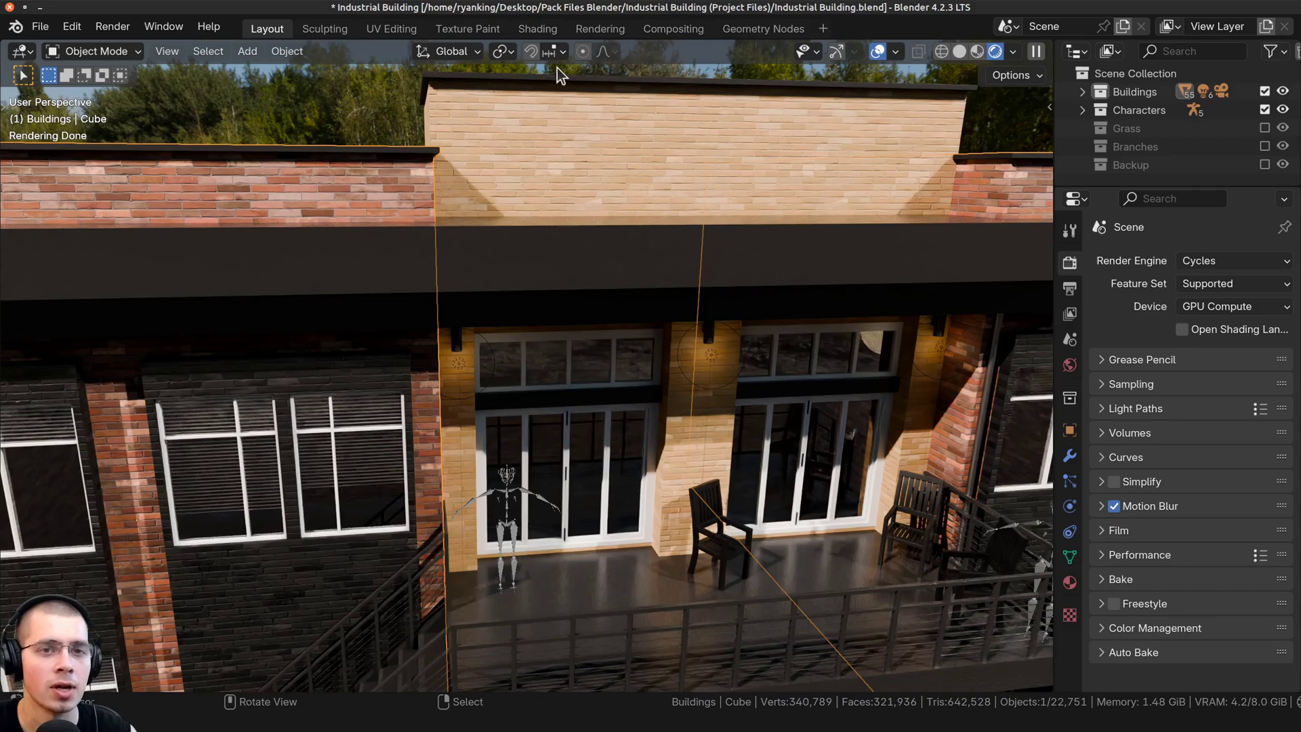
left_click(534, 30)
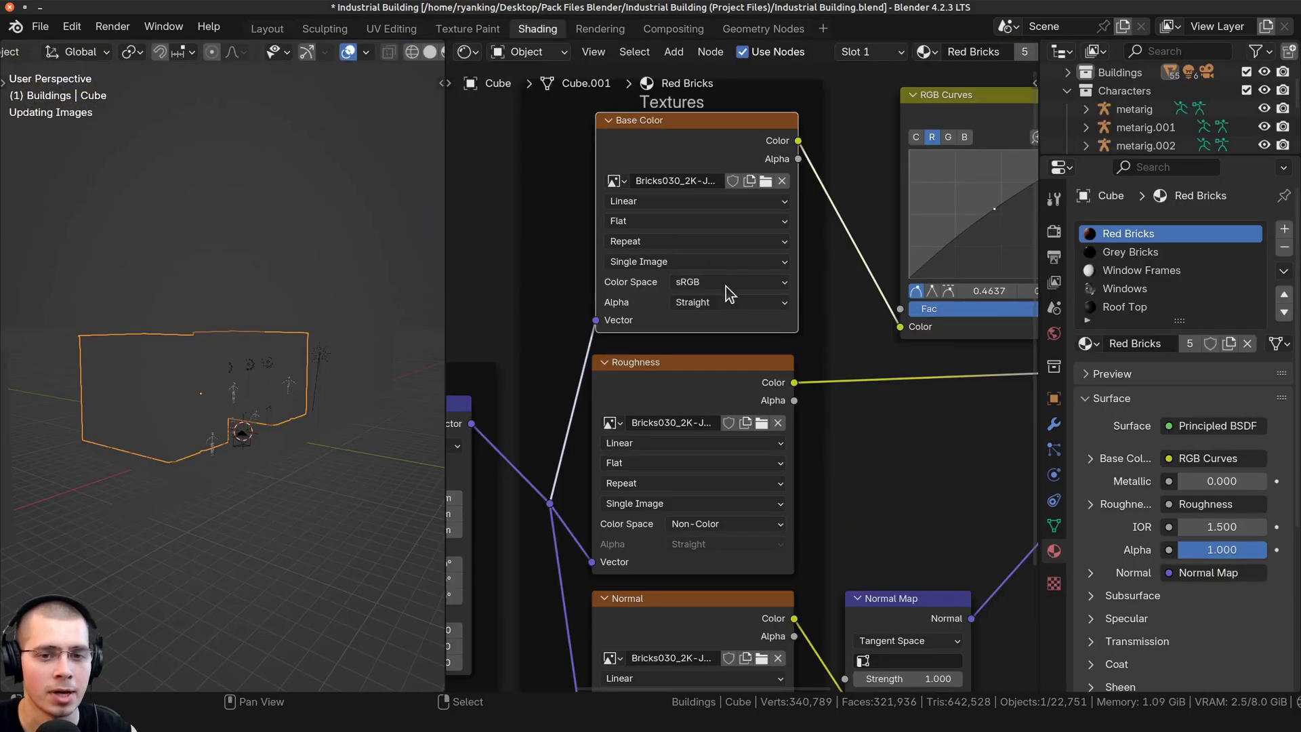
left_click_drag(722, 119, 752, 203)
scroll(769, 261, "up", 1)
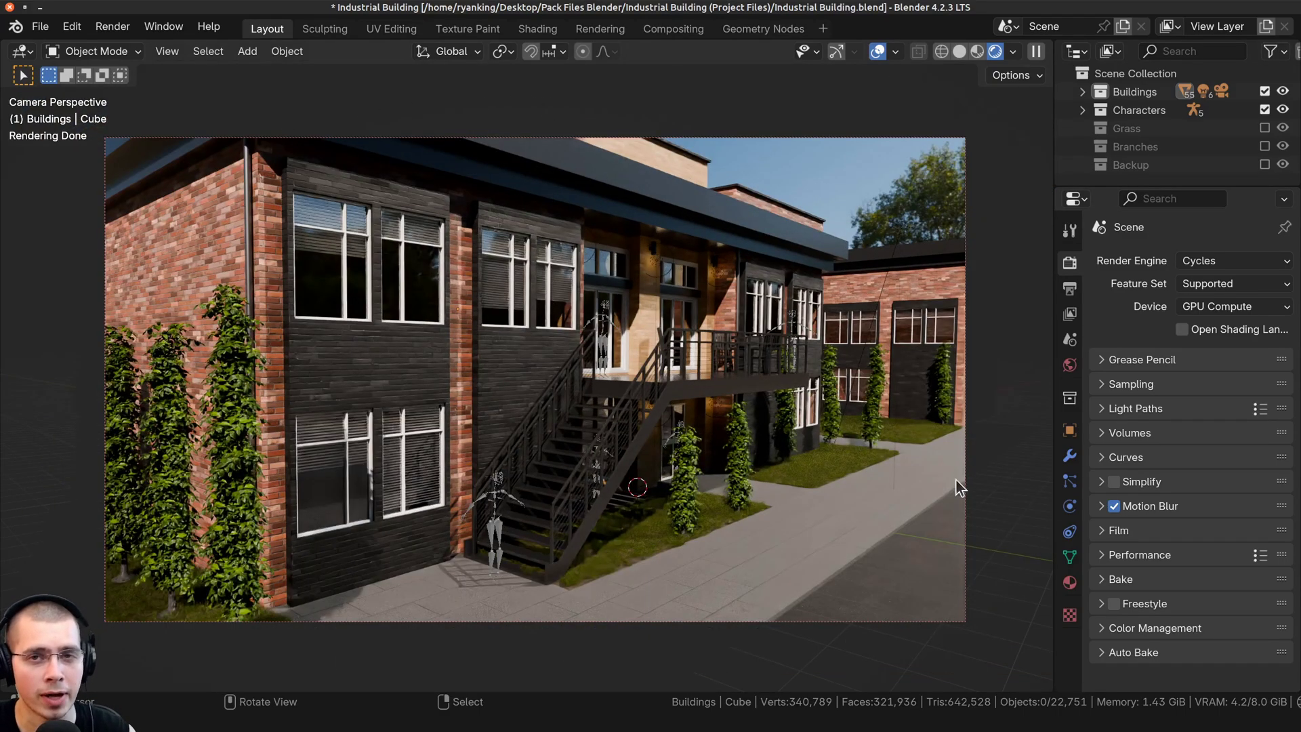
Step: Pack all 32 external textures into Industrial Building.blend and select the file in the project folder
left_click(40, 29)
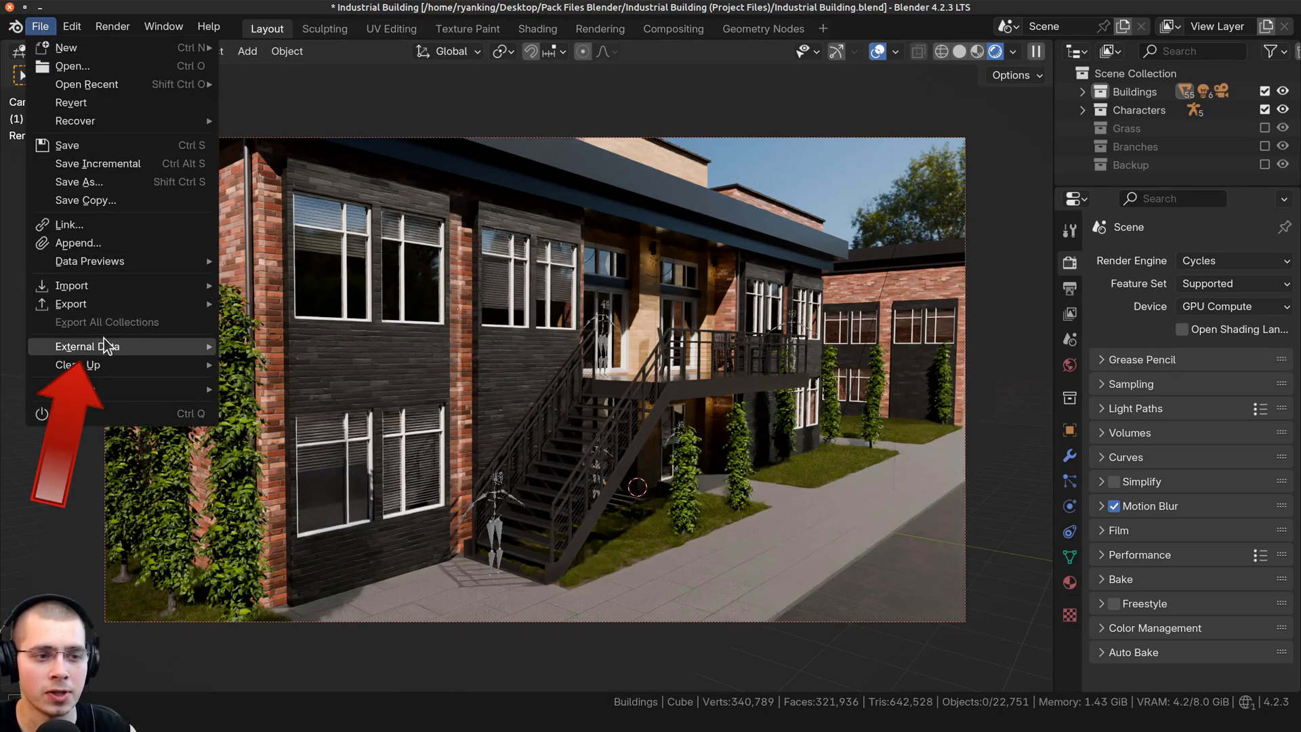
mouse_move(65, 351)
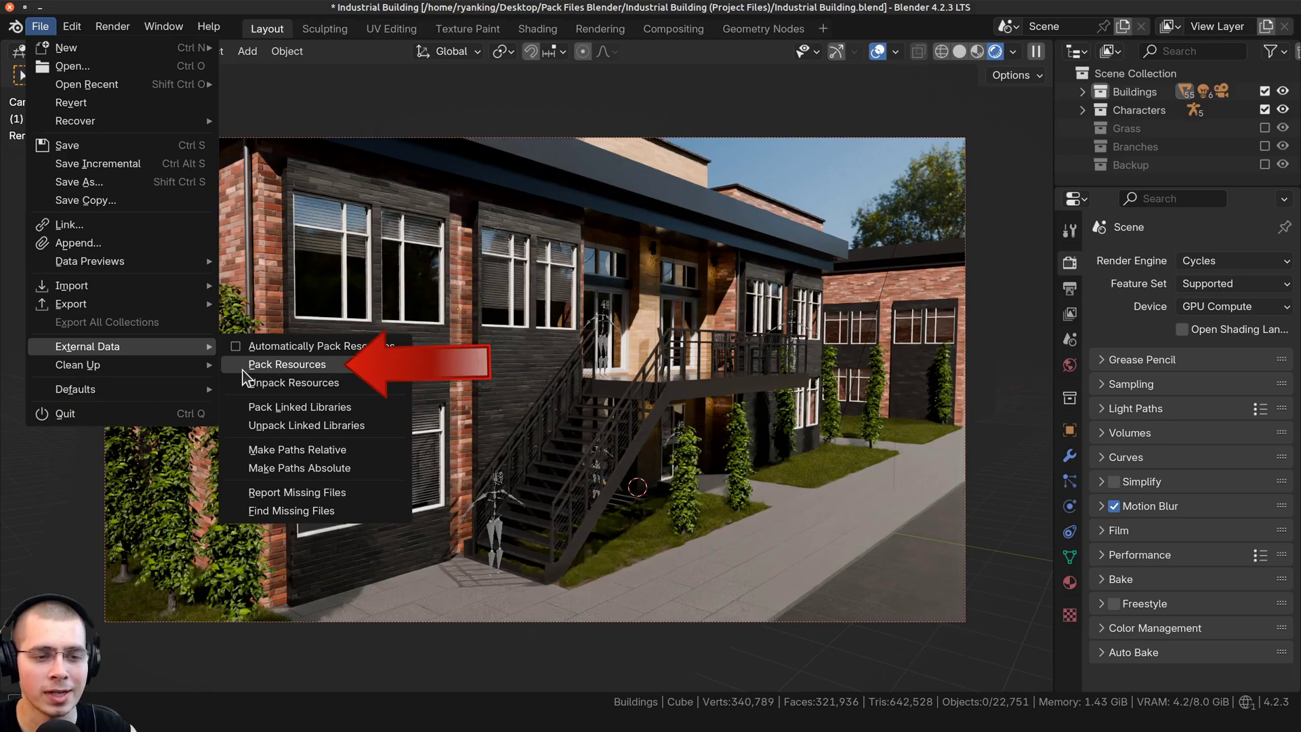
left_click(300, 370)
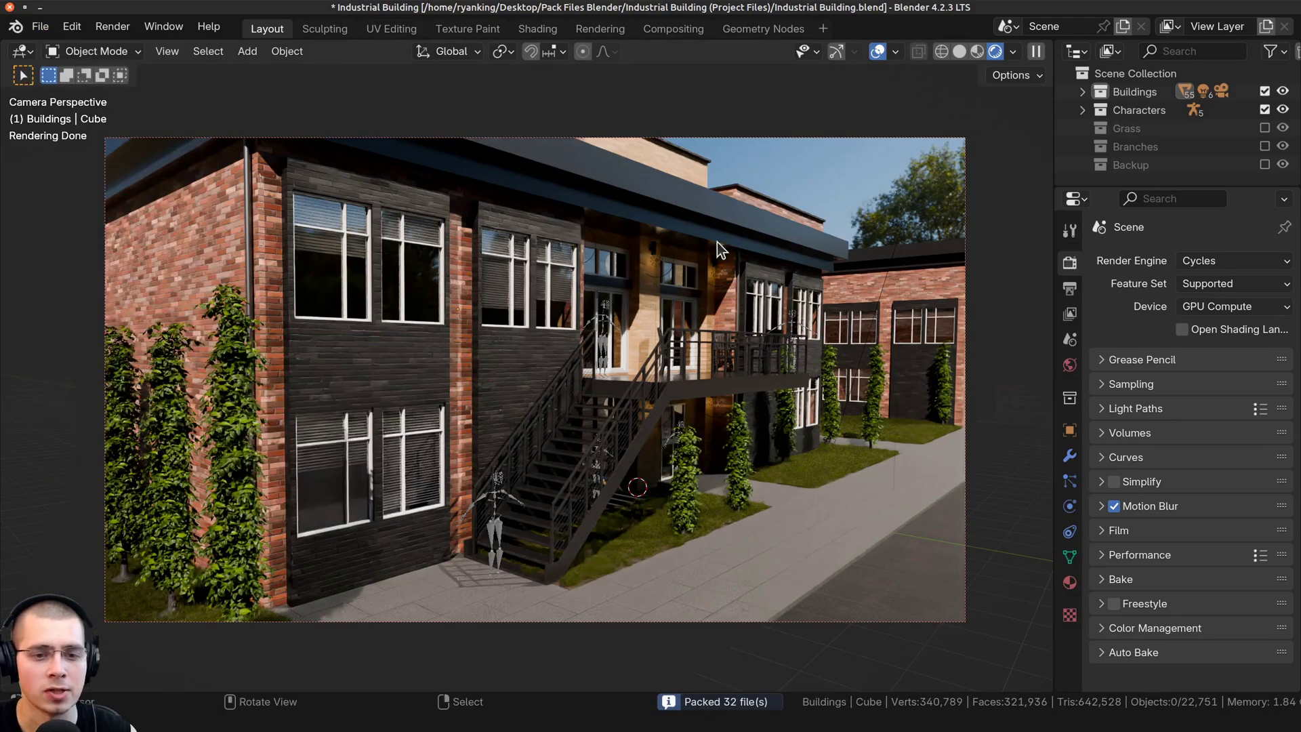
left_click(270, 223)
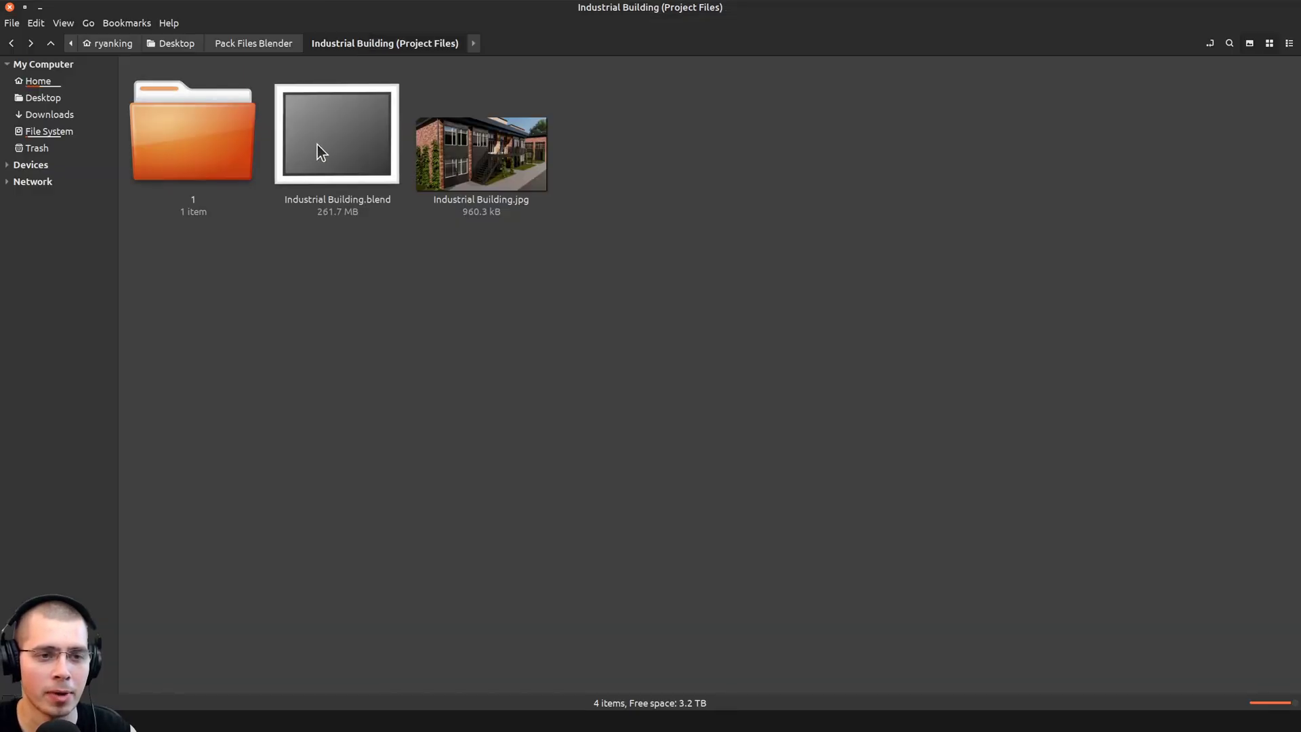
left_click(319, 194)
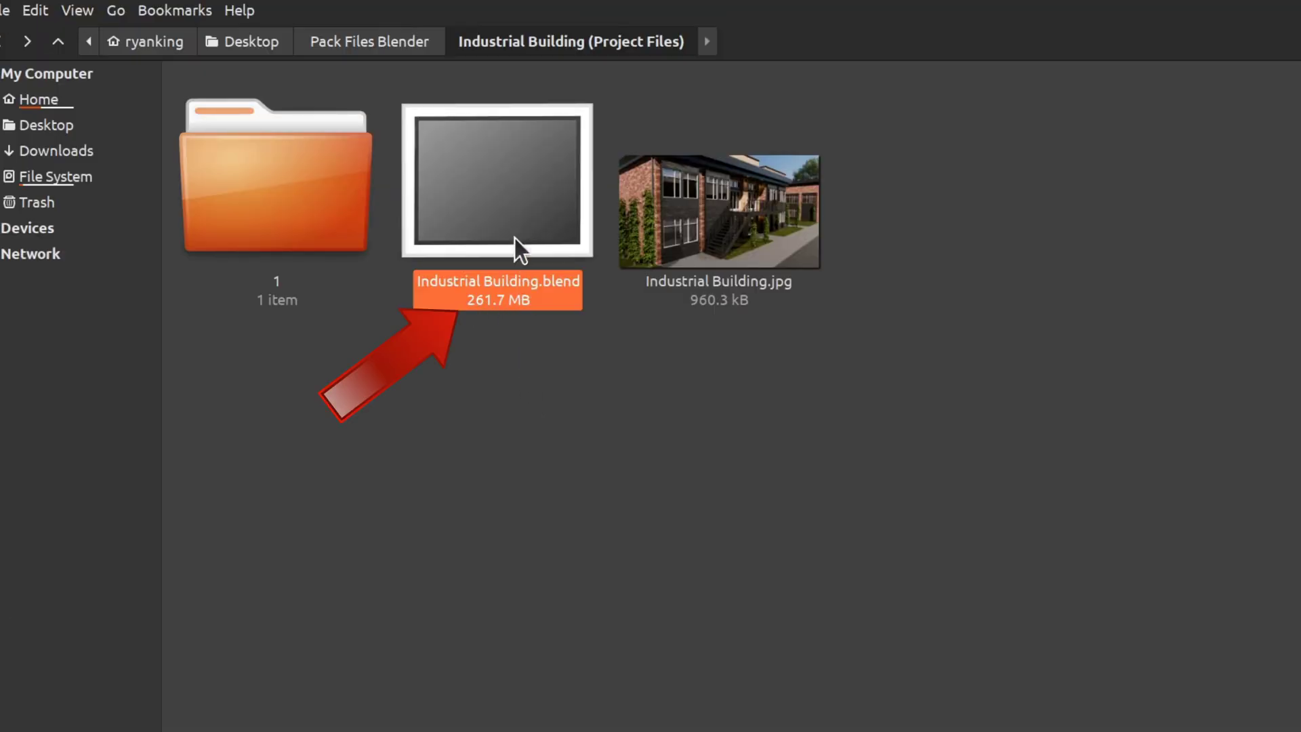
Step: Check that Industrial Building.blend is 261.7 MB, then orbit and pan the Blender view
left_click(299, 162)
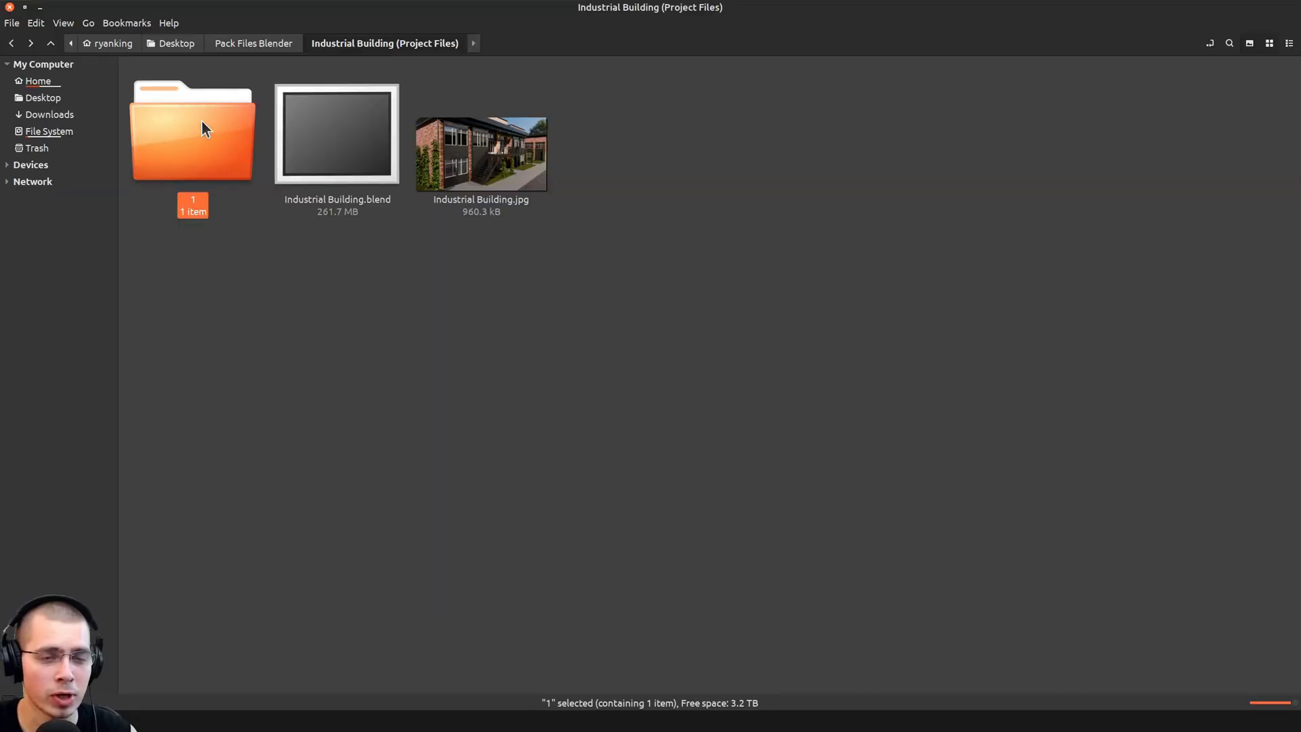
left_click(315, 115)
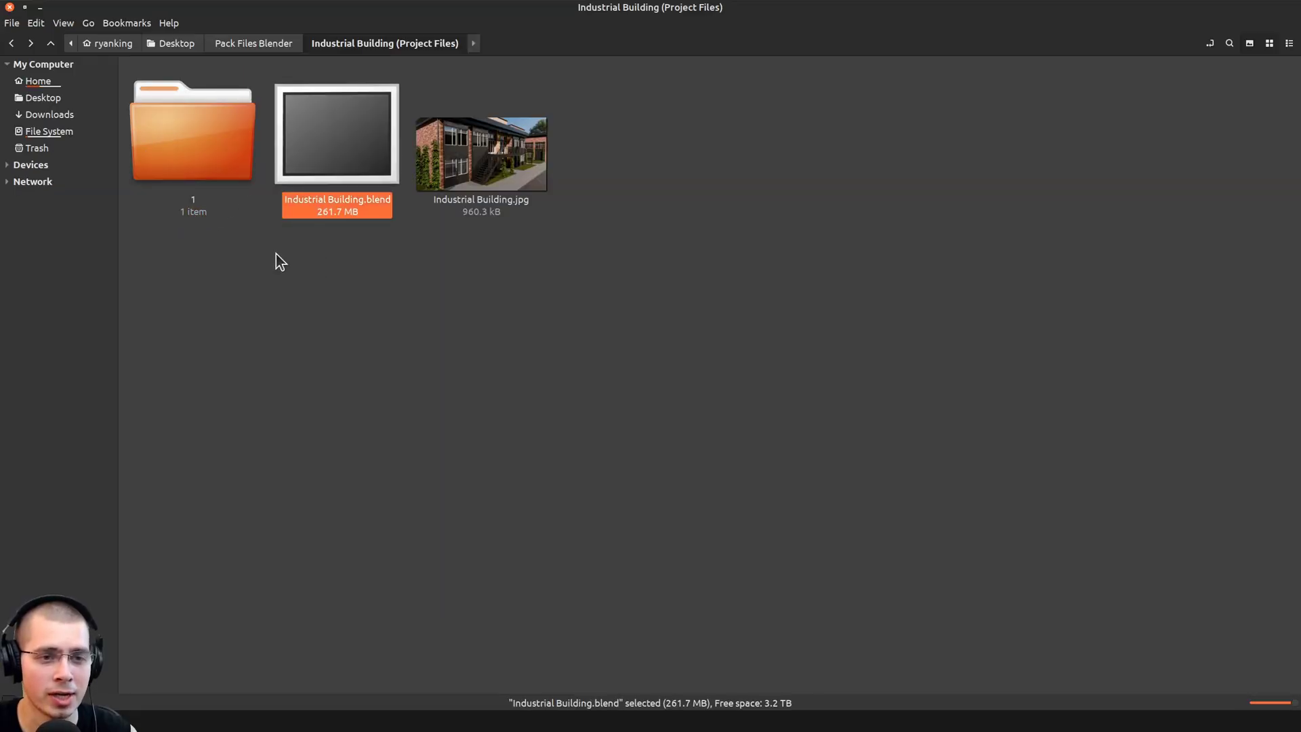
left_click(214, 153)
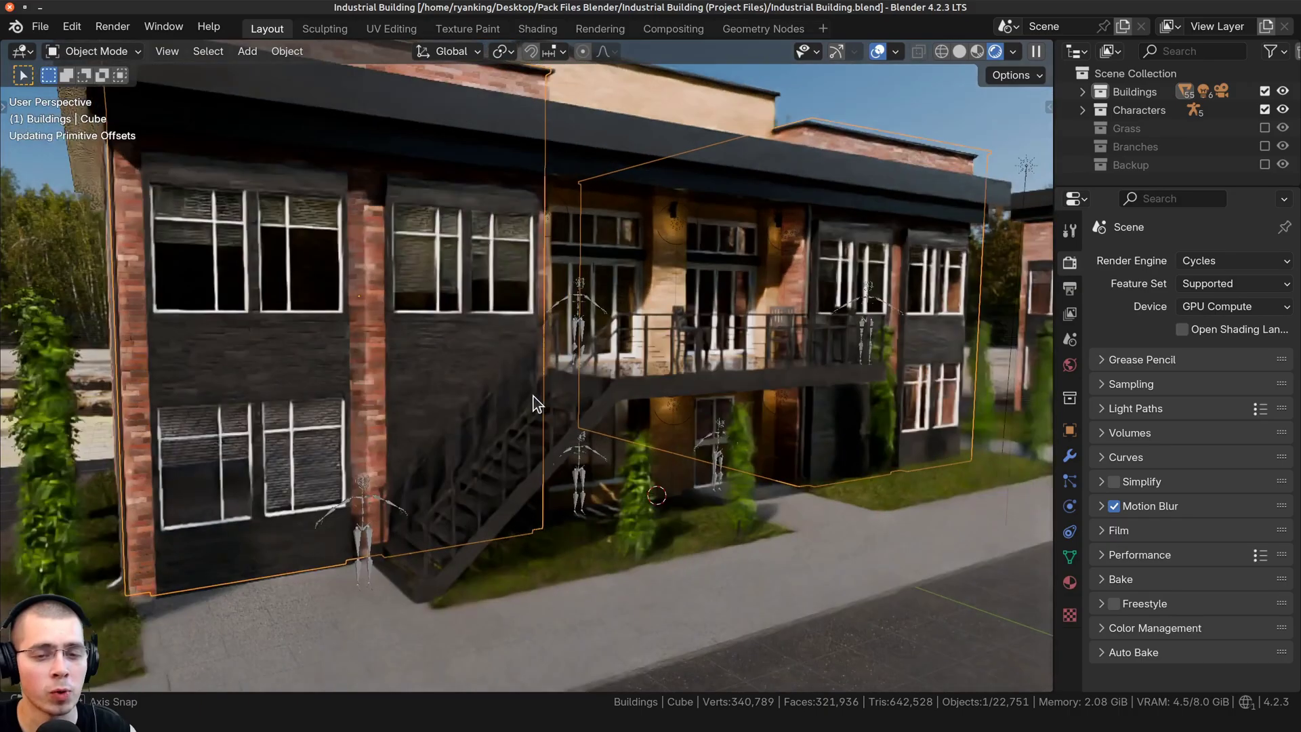
middle_click_drag(474, 420, 267, 129)
mouse_move(422, 290)
middle_mouse_down("shift")
mouse_move(401, 265)
mouse_move(413, 309)
middle_mouse_up("shift")
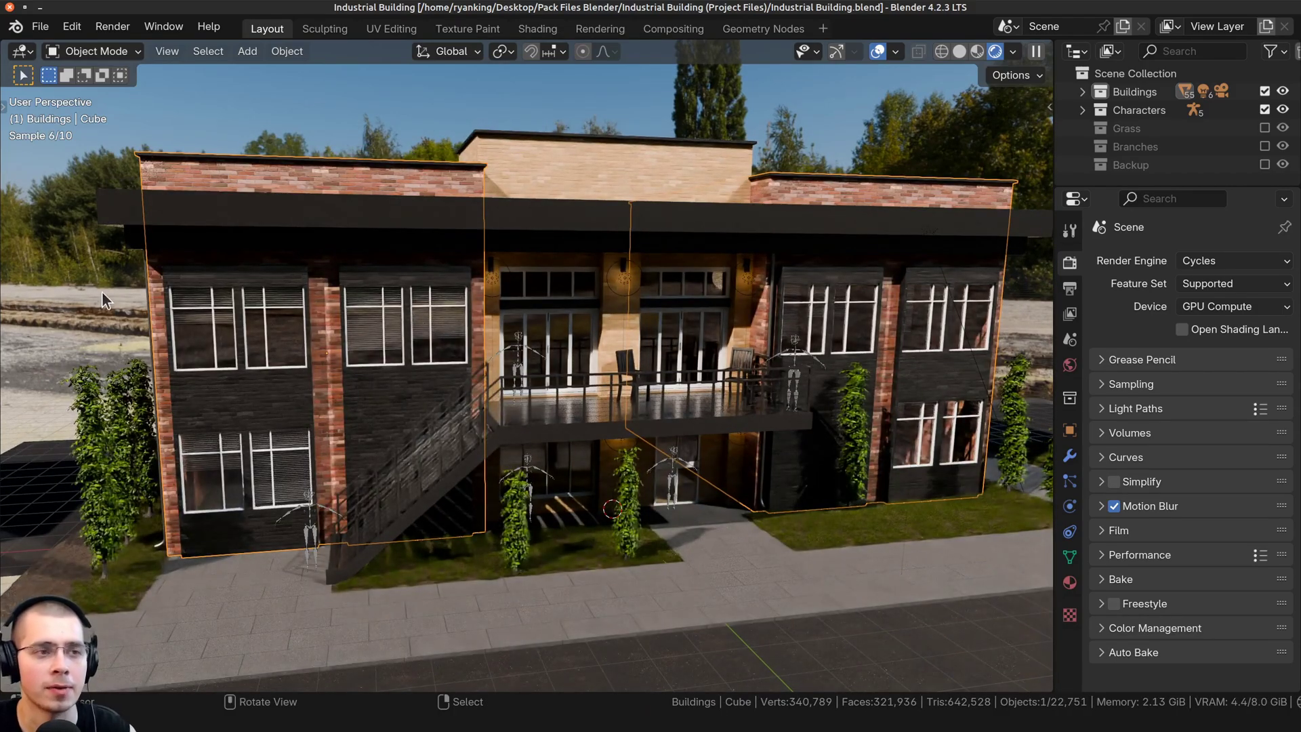
Step: Enable Automatically Pack Resources under File > External Data
left_click(40, 25)
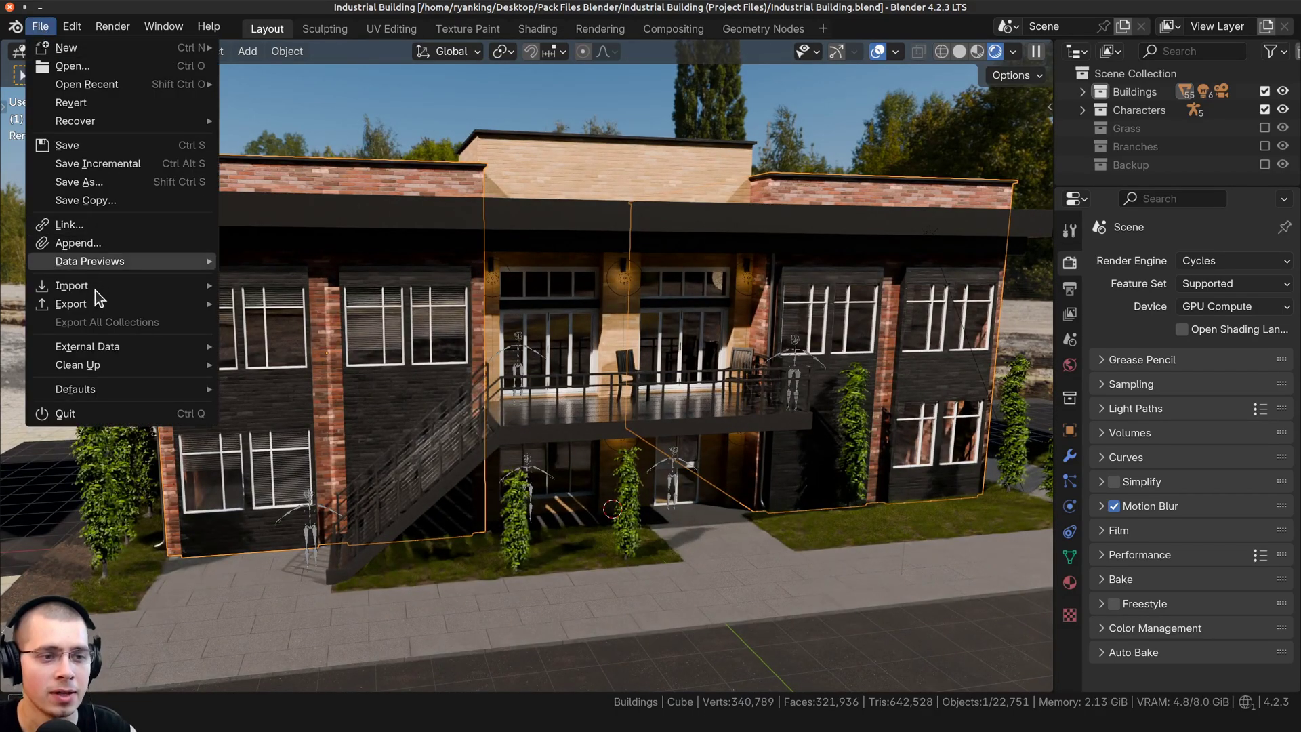
mouse_move(95, 290)
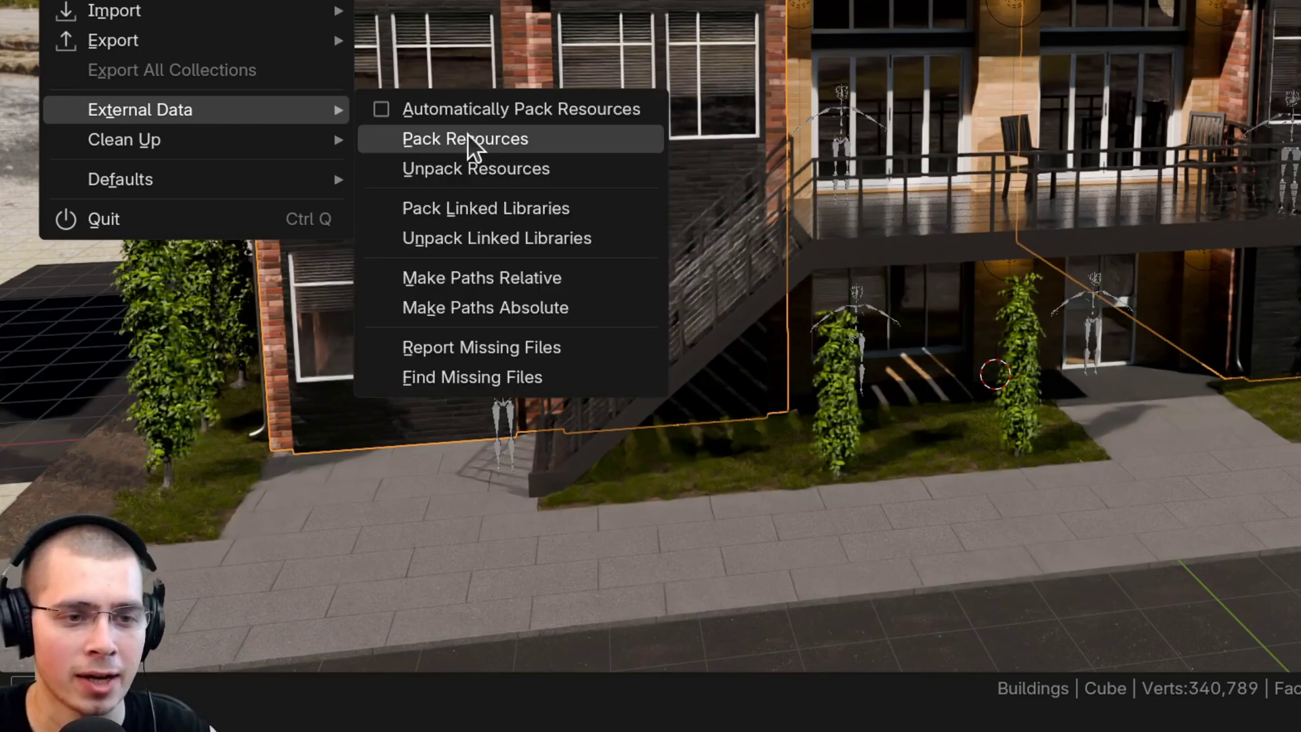
left_click(382, 112)
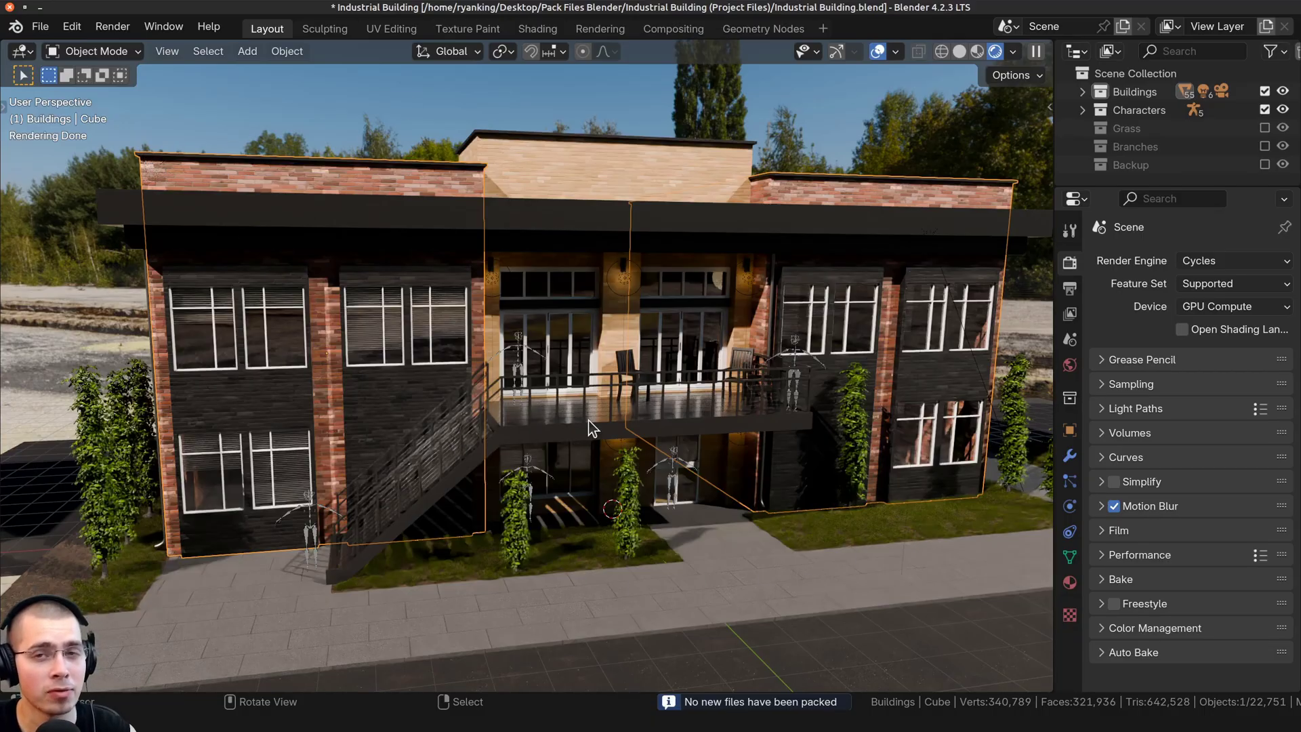
Step: Orbit and pan around the building, selecting the red-brick Cube and Cube.004
middle_click_drag(593, 434, 582, 436, "shift")
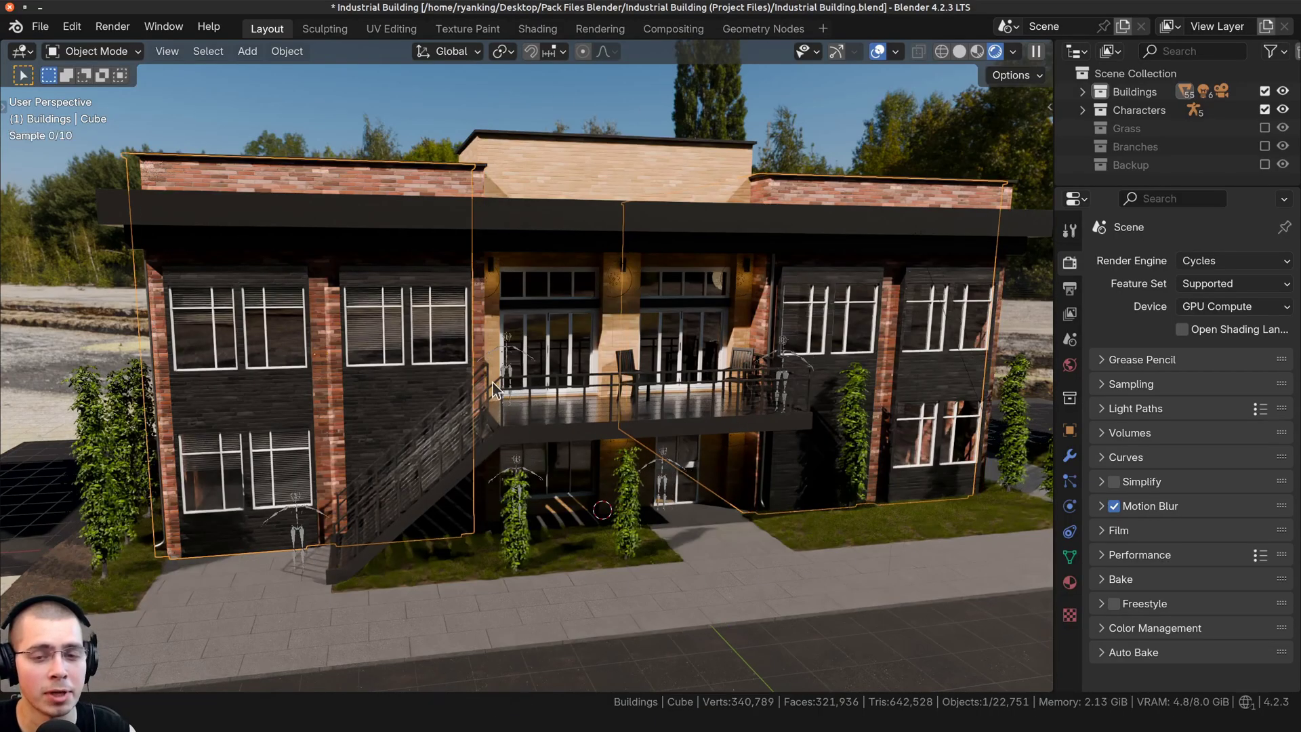
mouse_move(366, 226)
middle_mouse_down()
mouse_move(376, 284)
mouse_move(363, 282)
mouse_move(370, 237)
middle_mouse_up()
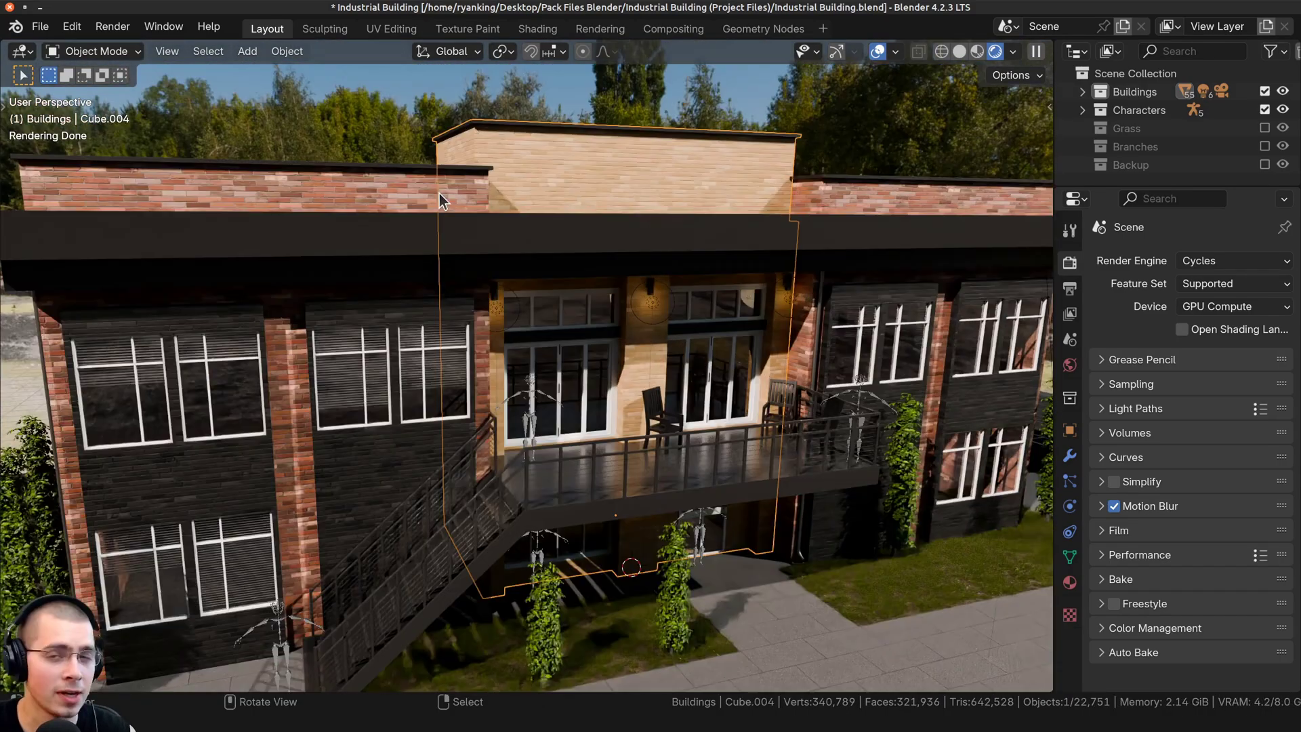
middle_click_drag(438, 193, 434, 191)
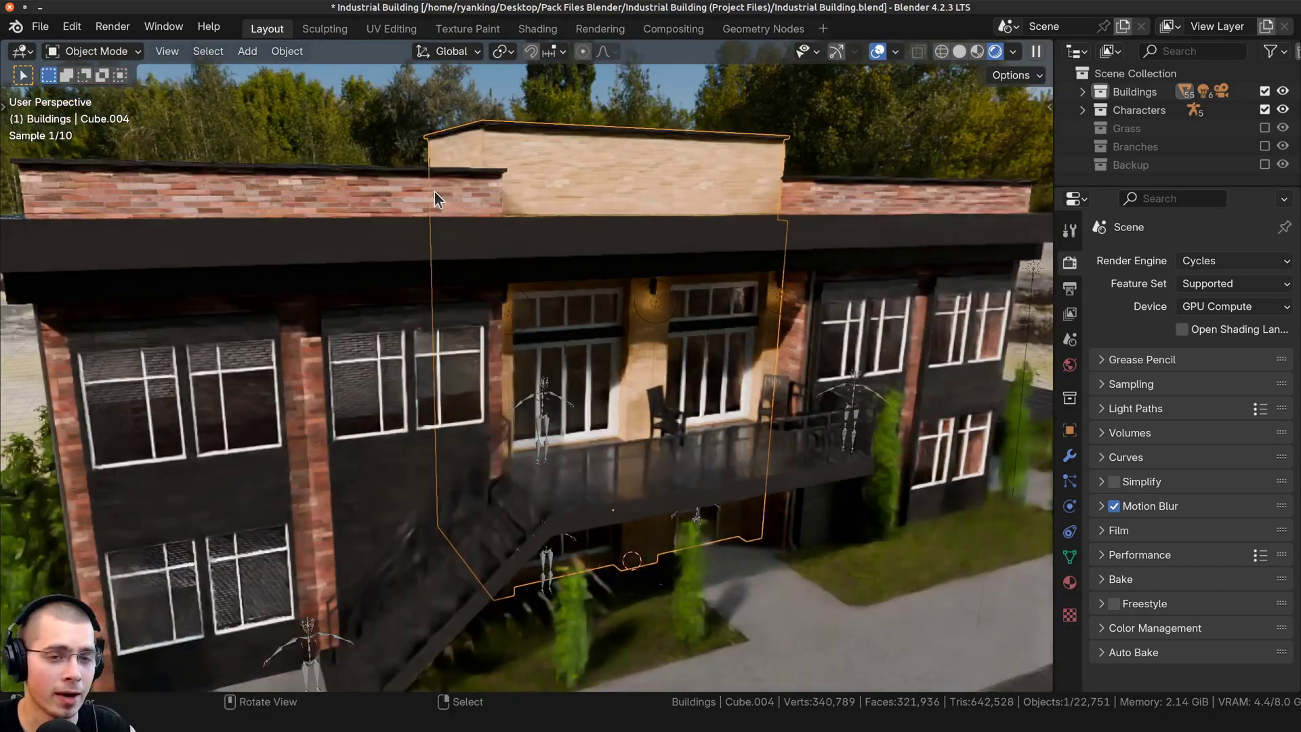
right_click(433, 188)
right_click(740, 172)
middle_click_drag(763, 188, 738, 233)
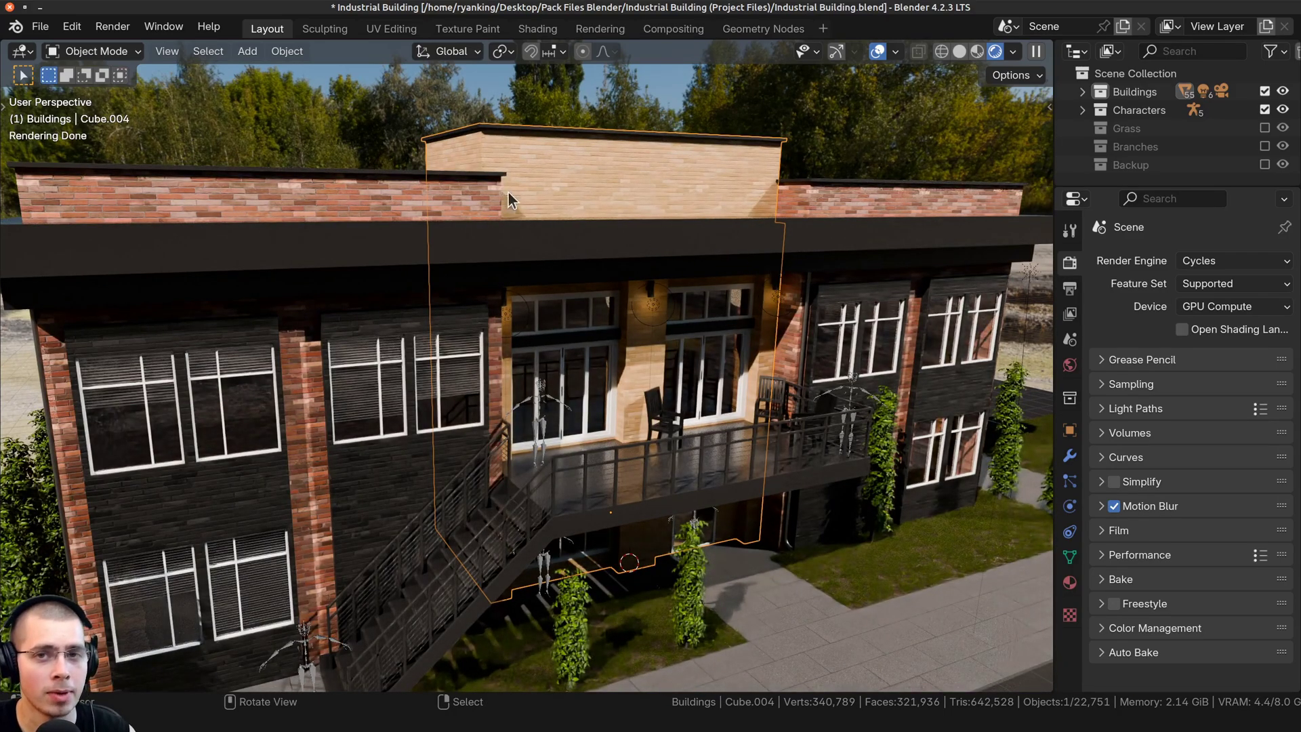
middle_click_drag(358, 319, 348, 264, "shift")
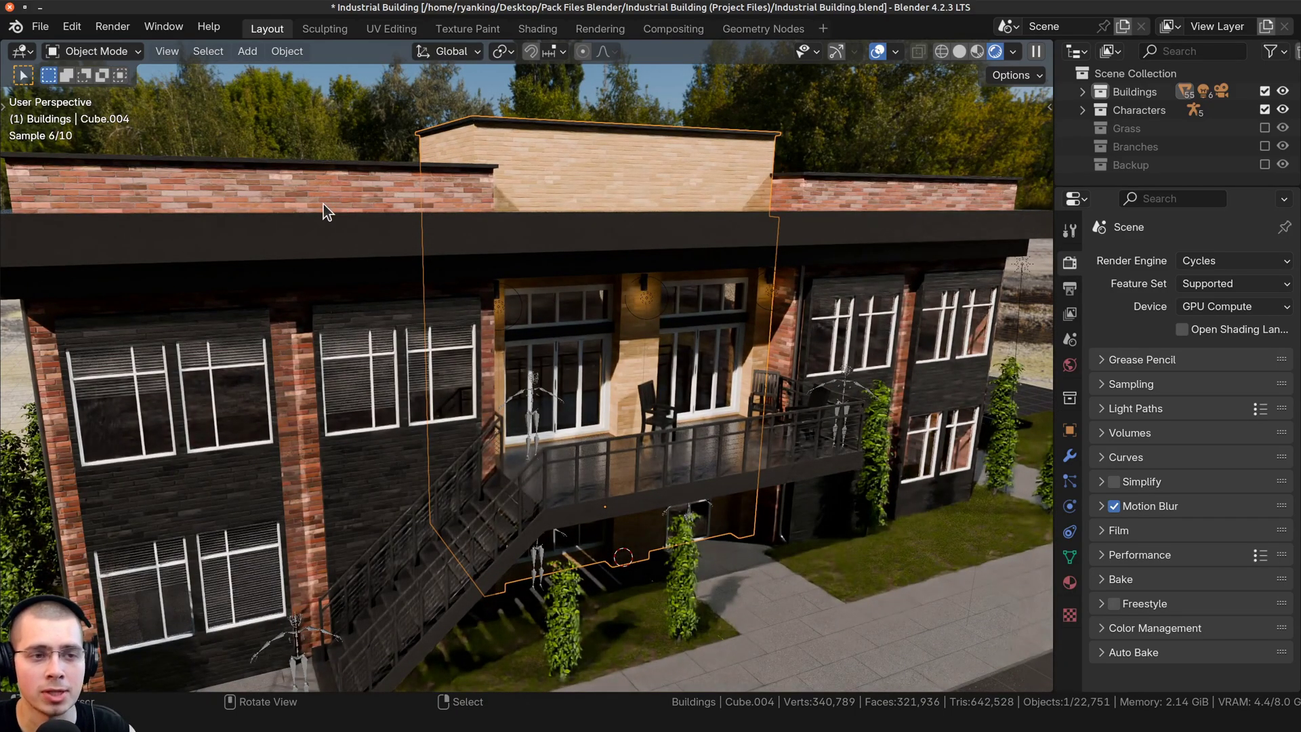
Step: Turn off Automatically Pack Resources under File > External Data
left_click(41, 27)
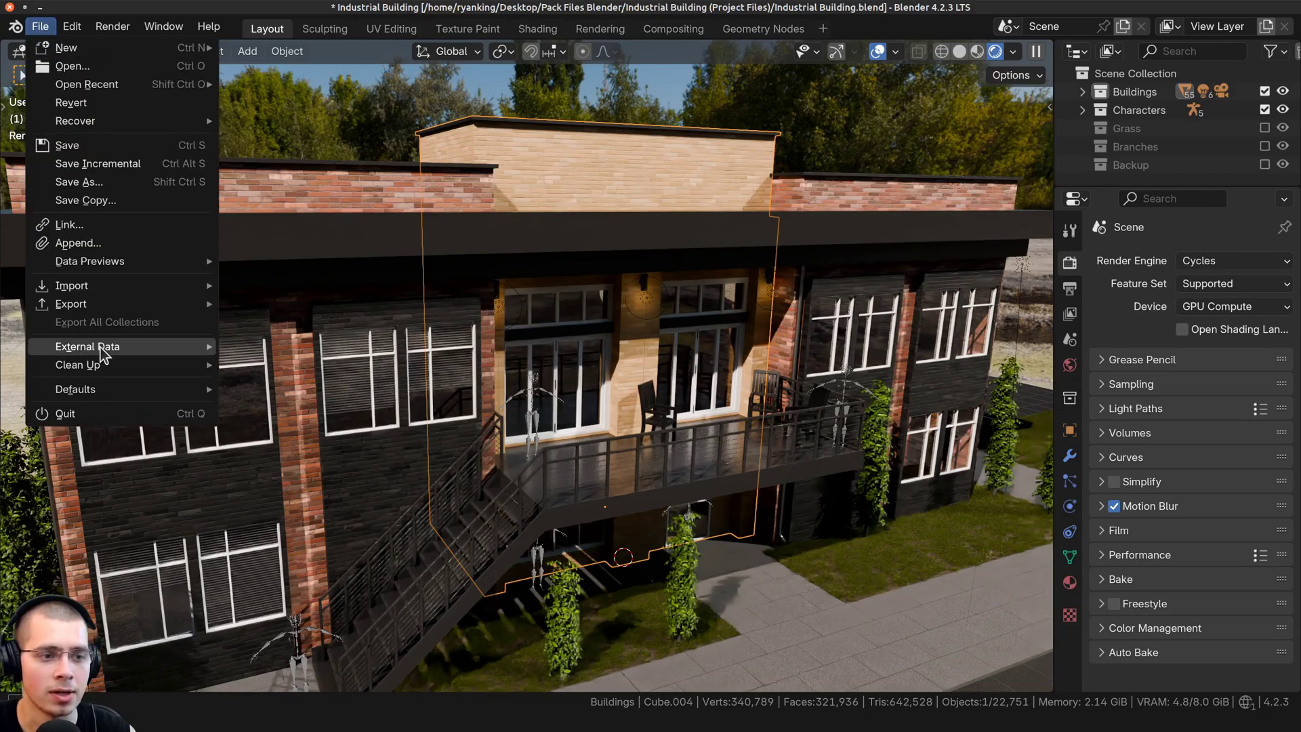
mouse_move(168, 348)
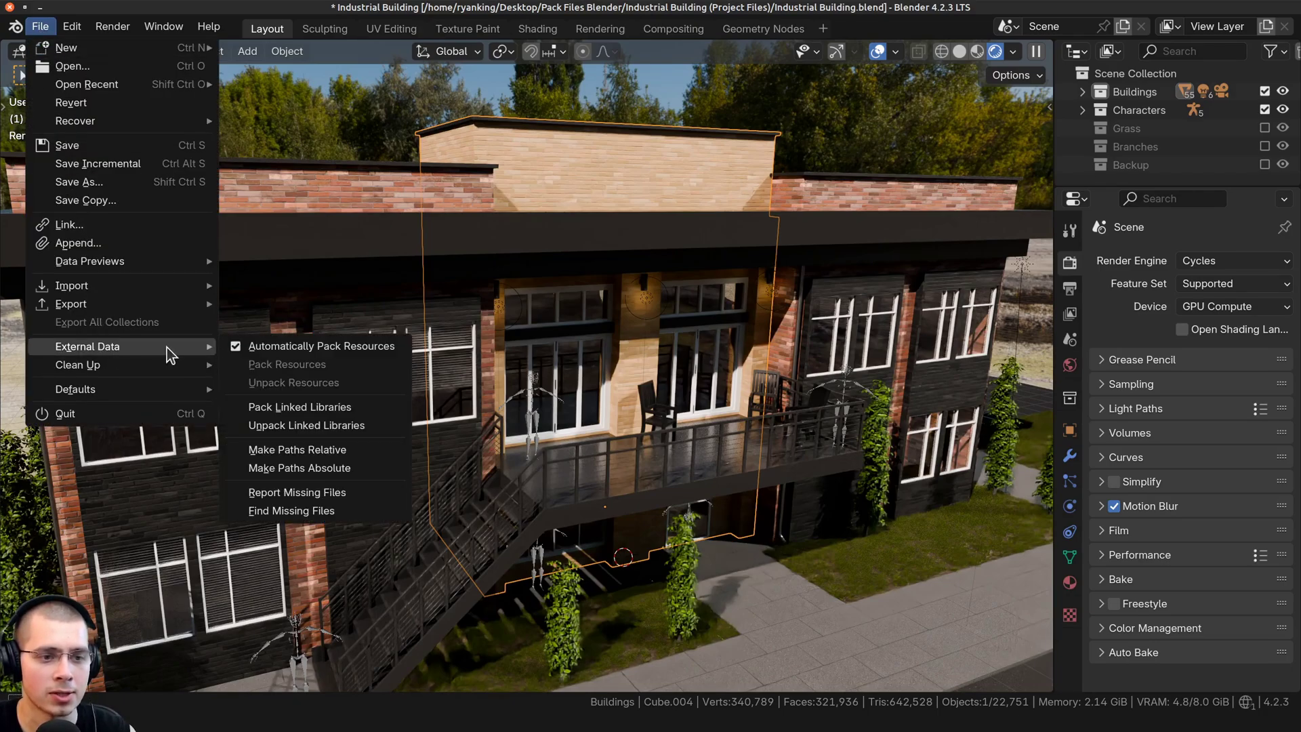
left_click(241, 348)
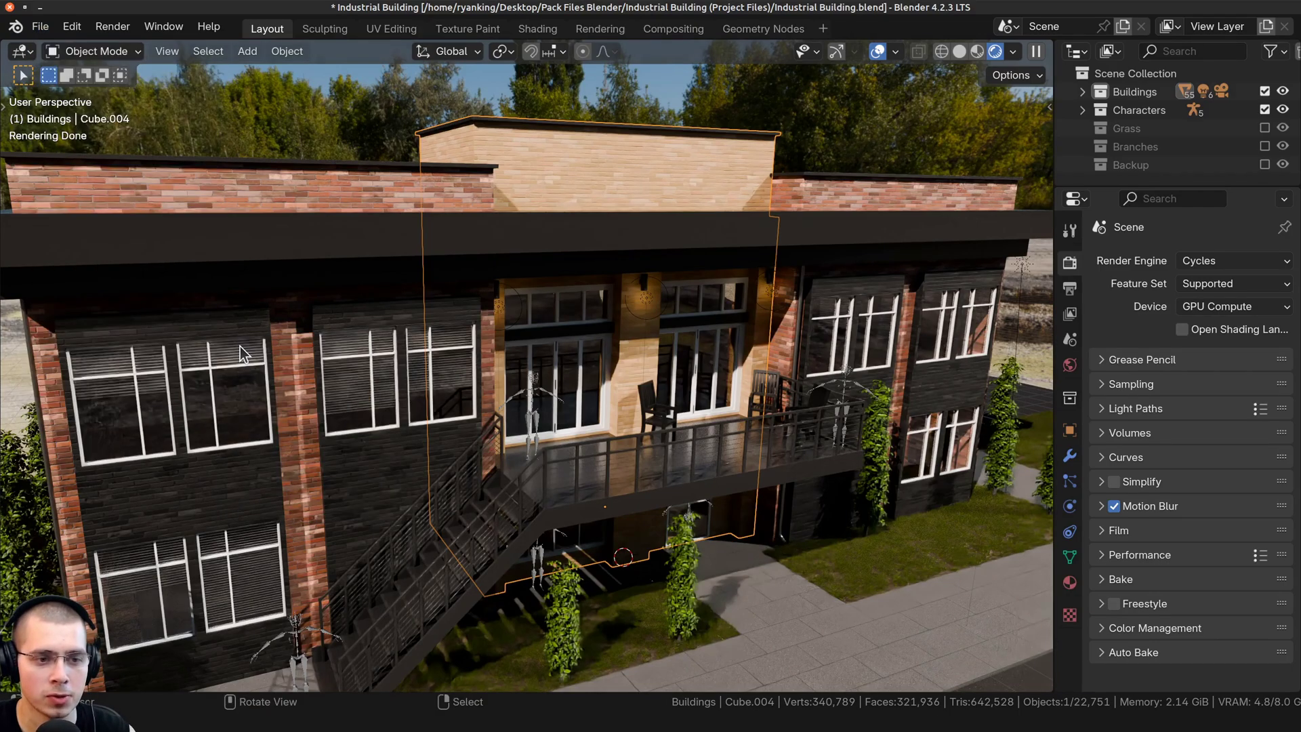
Step: Choose Unpack Resources to bring up the Unpack 31 Files options
left_click(40, 28)
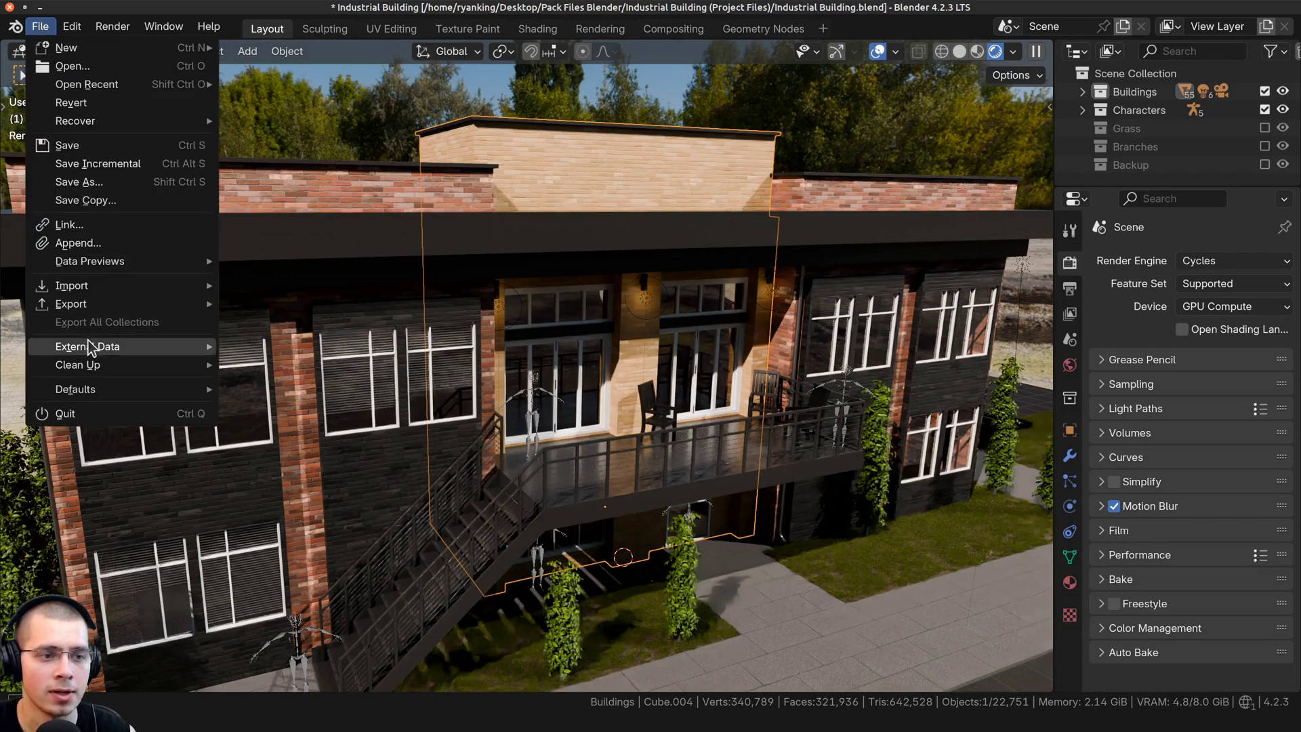
mouse_move(89, 349)
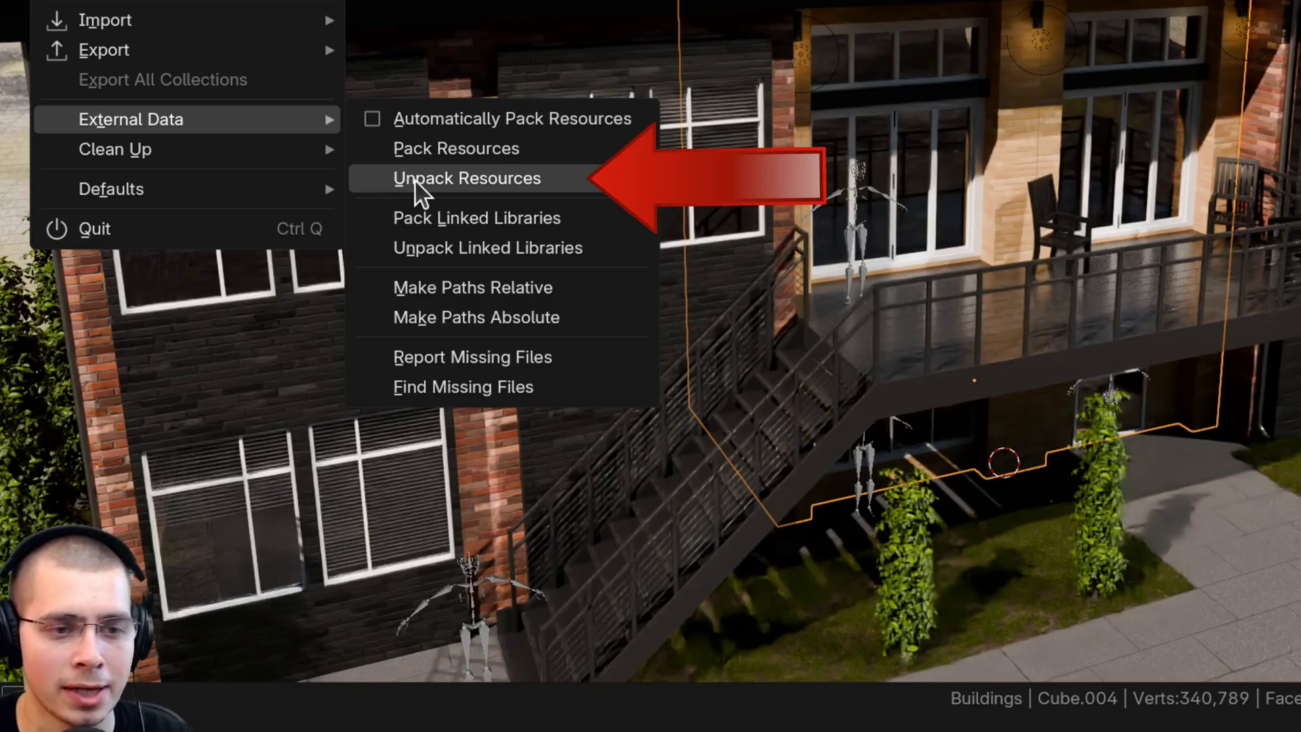
left_click(486, 189)
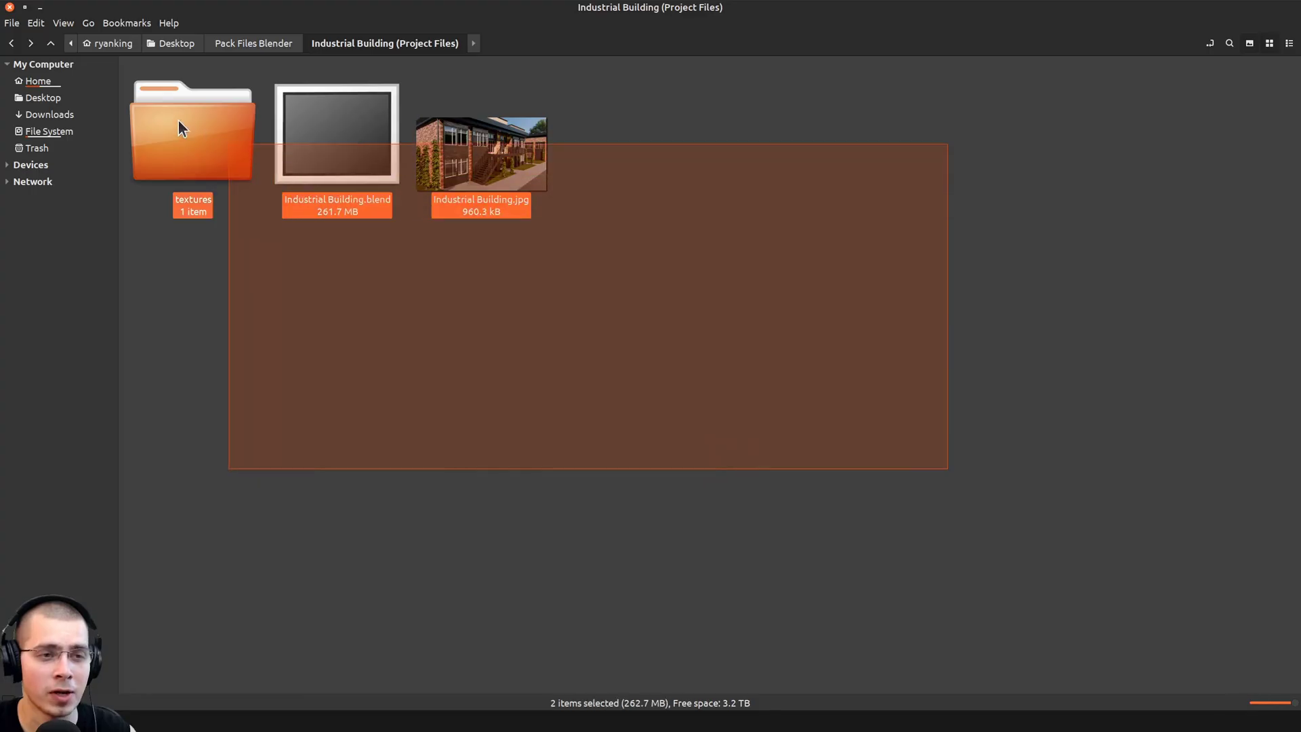
Step: Review the 25 unpacked images in the new textures folder, then orbit the Blender scene
left_click_drag(177, 120, 176, 118)
left_click(316, 368)
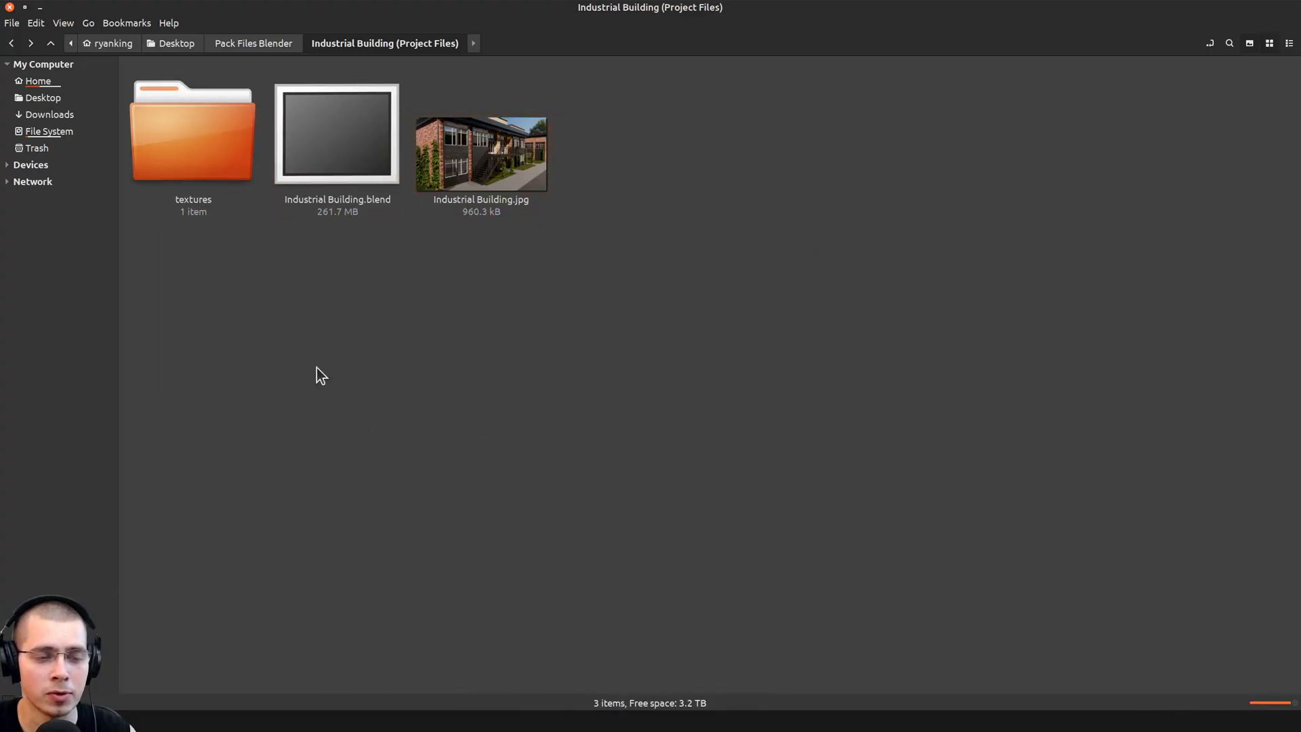
double_click(210, 151)
left_click_drag(181, 355, 1280, 65)
scroll(1023, 213, "up", 3, "ctrl")
scroll(827, 576, "down", 2)
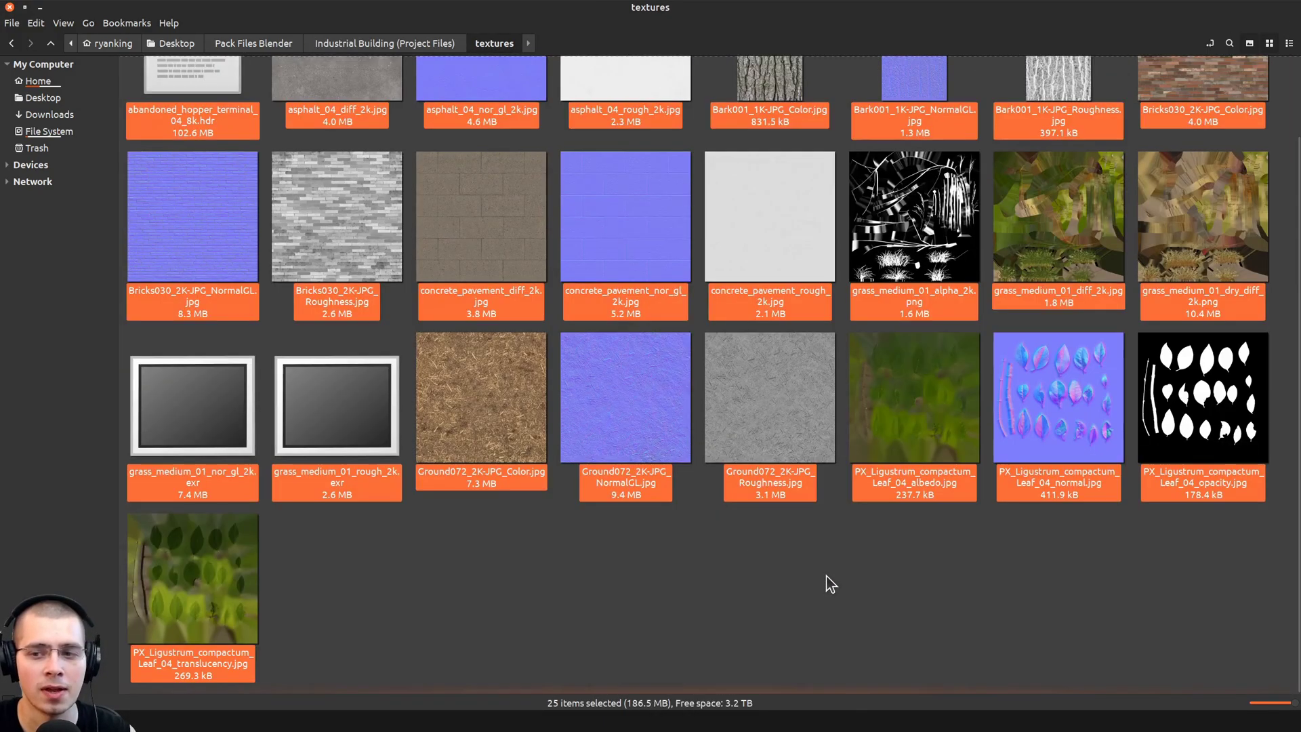
scroll(827, 575, "up", 2)
left_click(1152, 598)
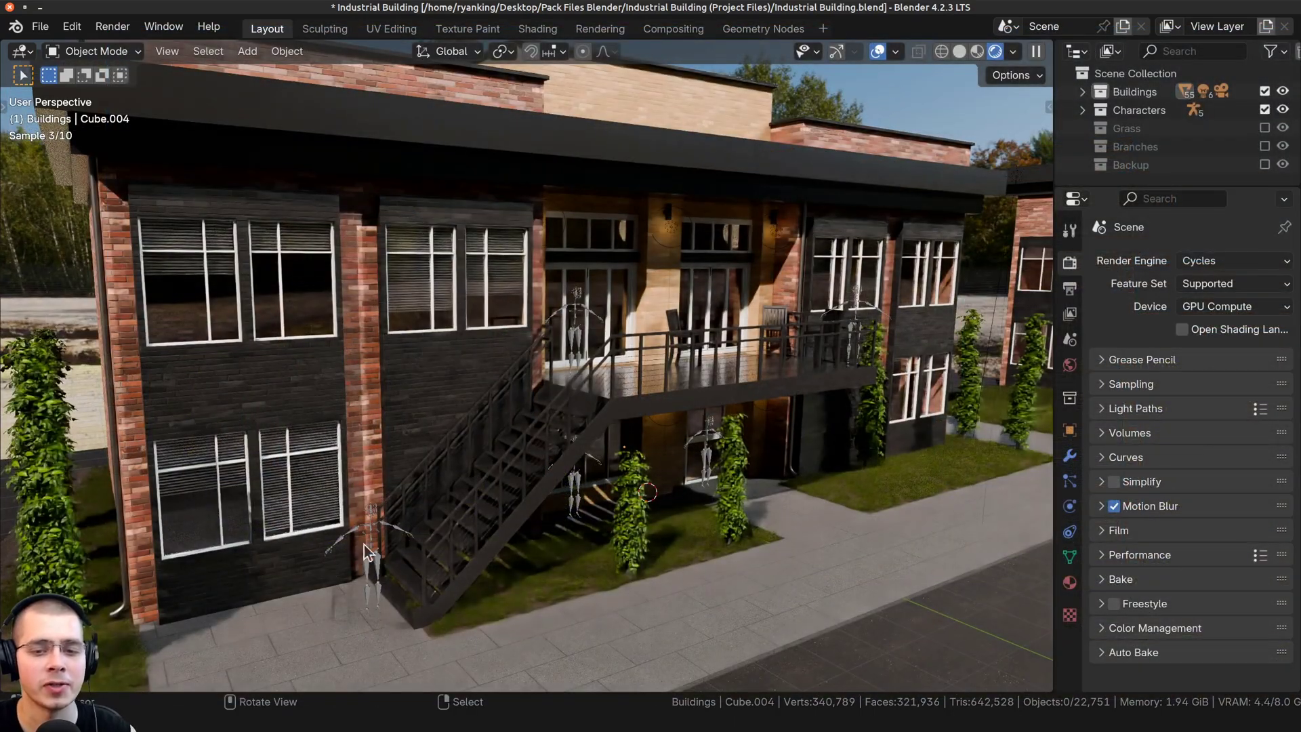
middle_click_drag(542, 527, 456, 533)
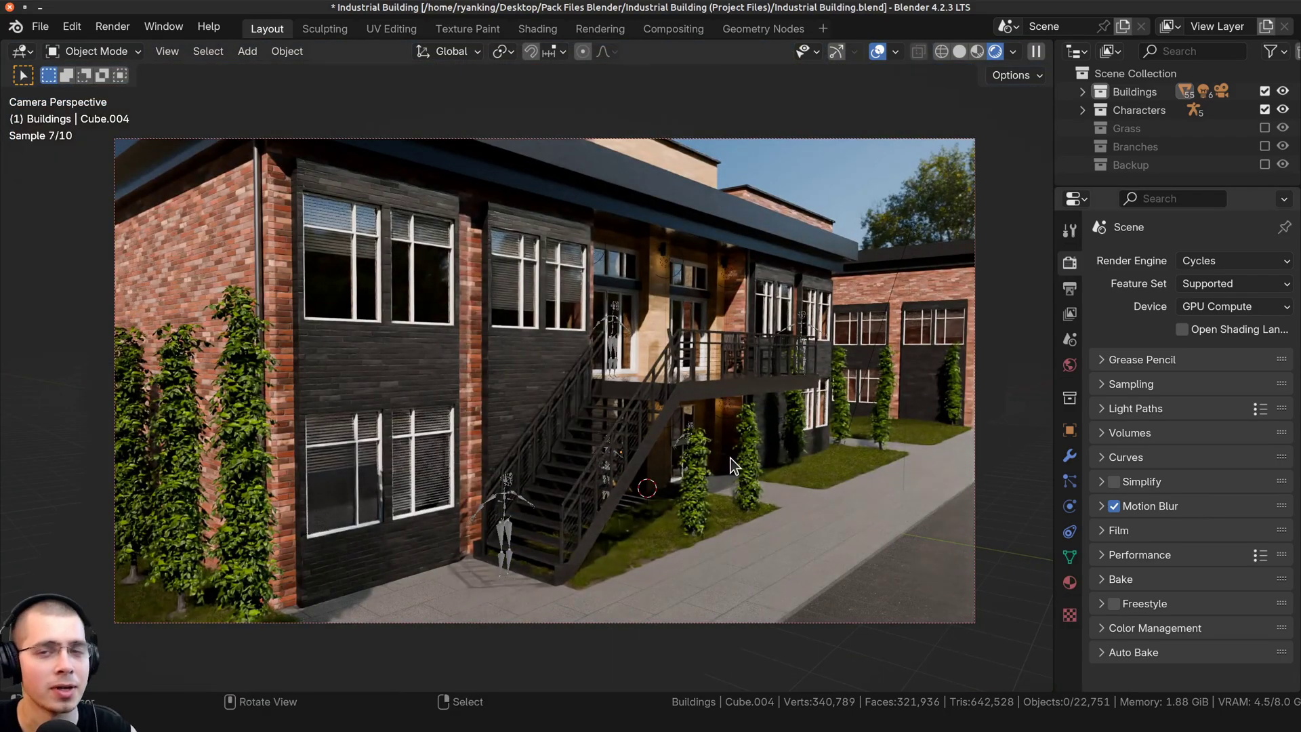
scroll(753, 437, "up", 1)
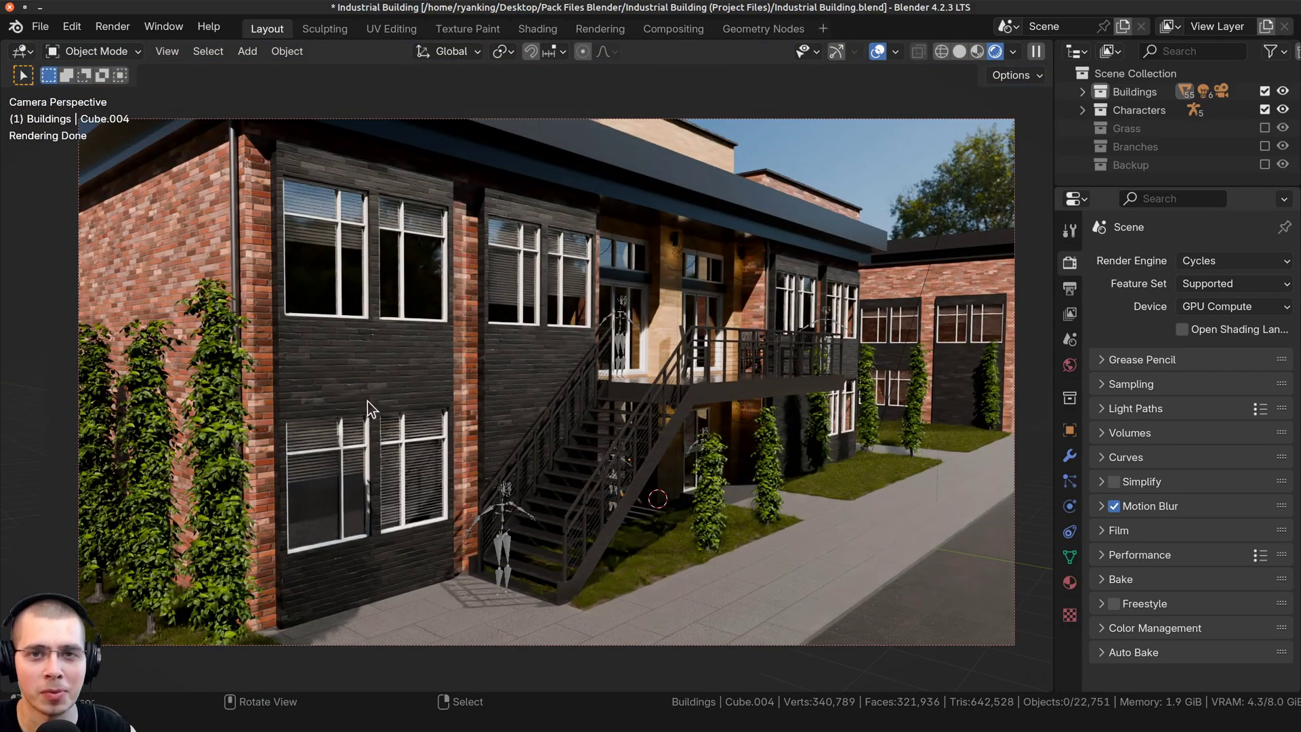